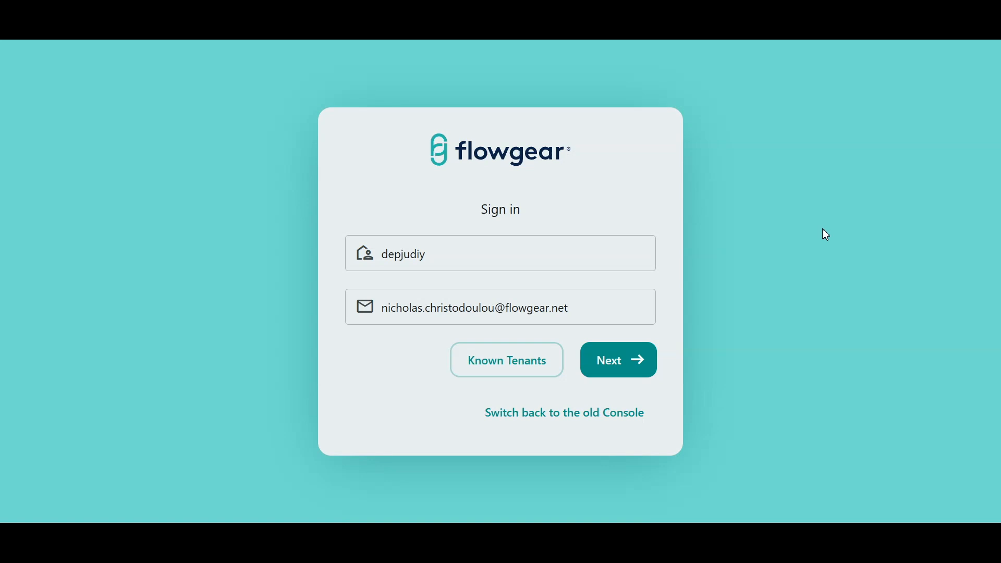
# - Submit the Flowgear sign-in card with the pre-filled tenant and e-mail address
pyautogui.click(526, 253)
pyautogui.click(581, 315)
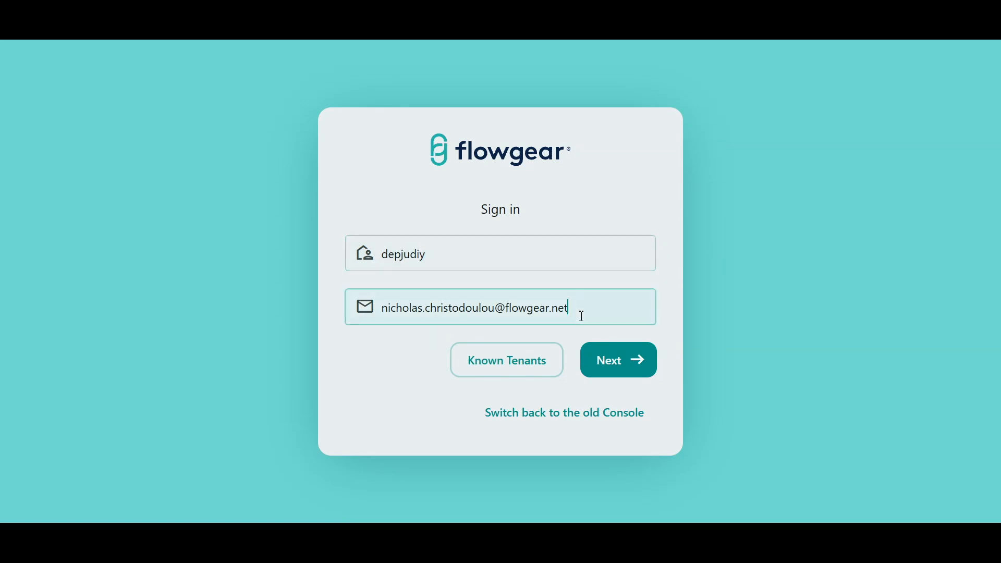
pyautogui.click(608, 360)
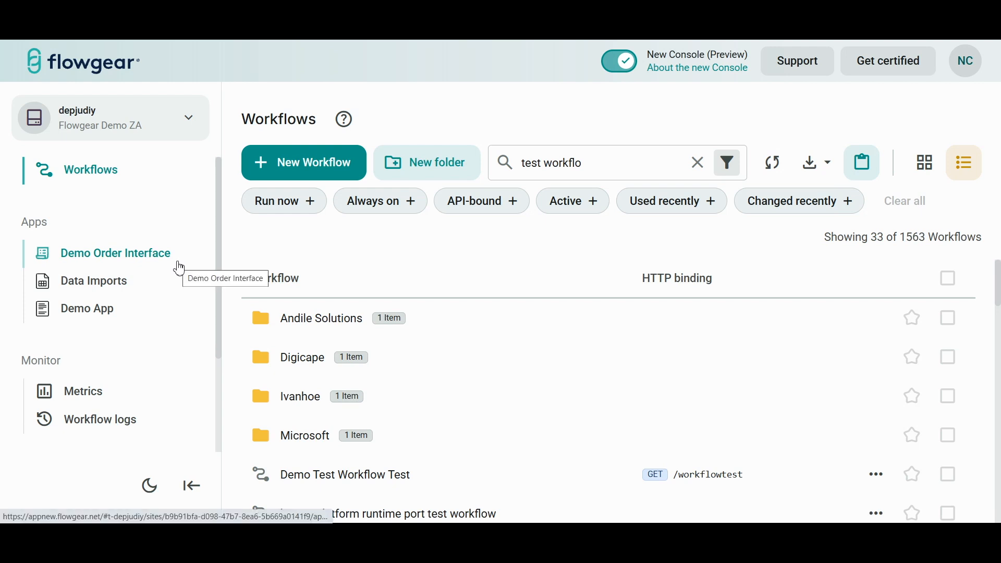
# - Go to the Configure section's DropPoints page, which lists all 22 DropPoints
pyautogui.scroll(-3, 179, 269)
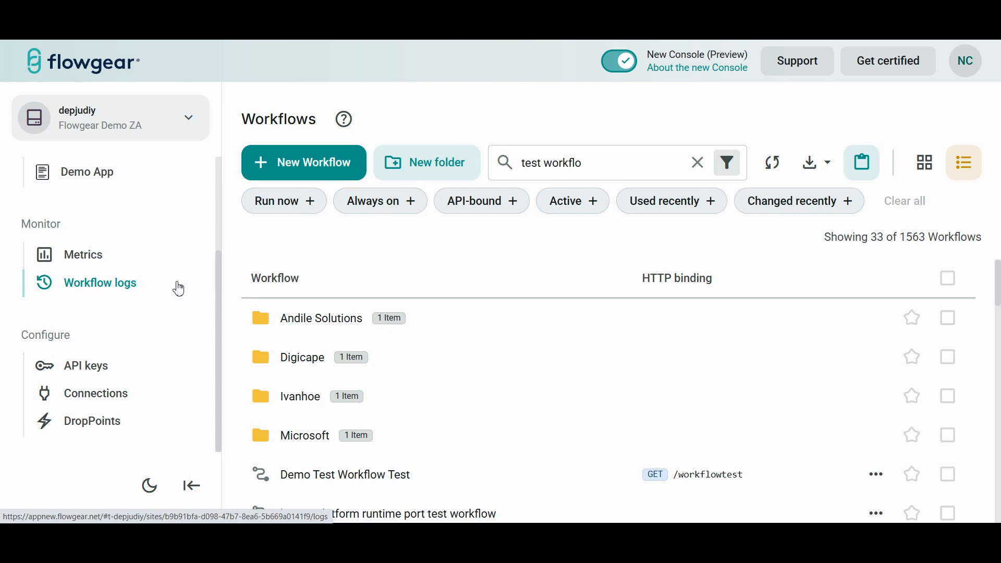
pyautogui.click(110, 434)
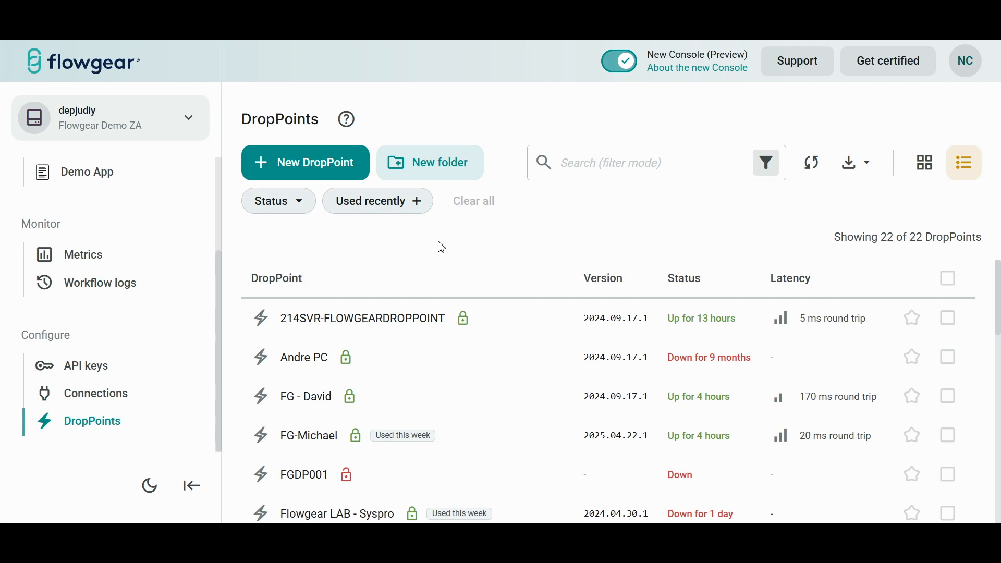
# - Open the Salesforce Sandbox [OAuth] connection from the Connections list filtered by 'sales'
pyautogui.click(108, 405)
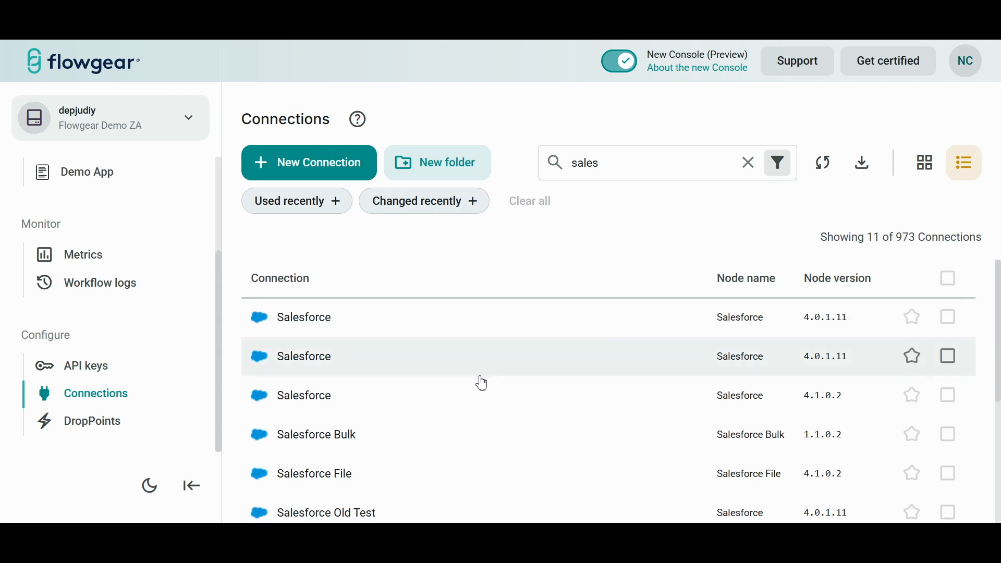
pyautogui.scroll(-4, 478, 382)
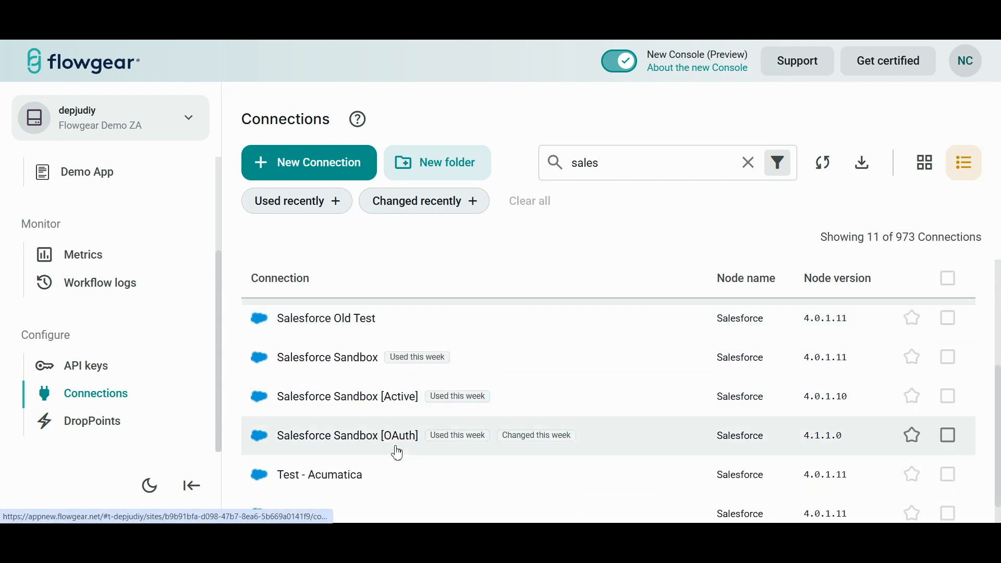
pyautogui.click(397, 452)
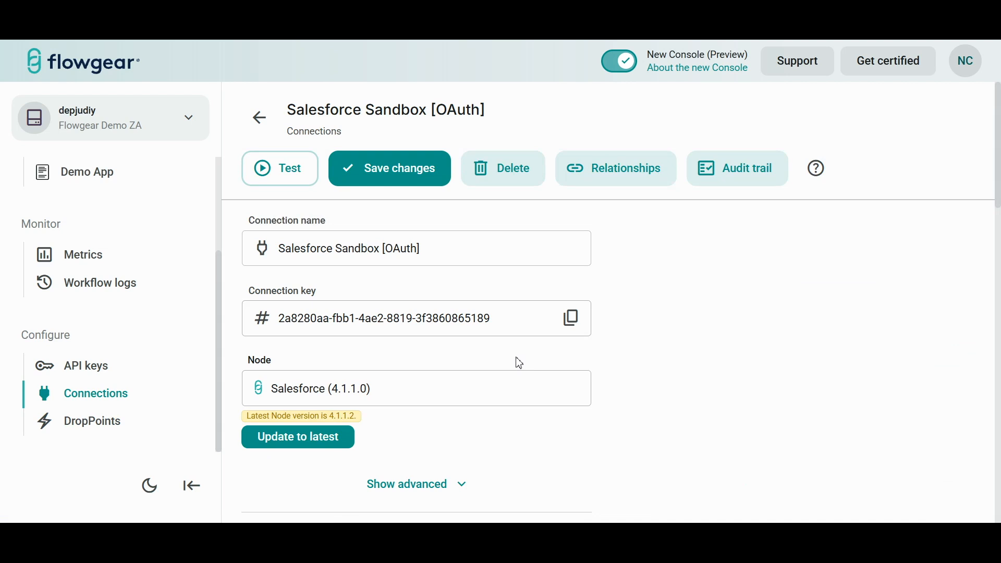
# - Dismiss the connection test success message
pyautogui.scroll(-9, 515, 360)
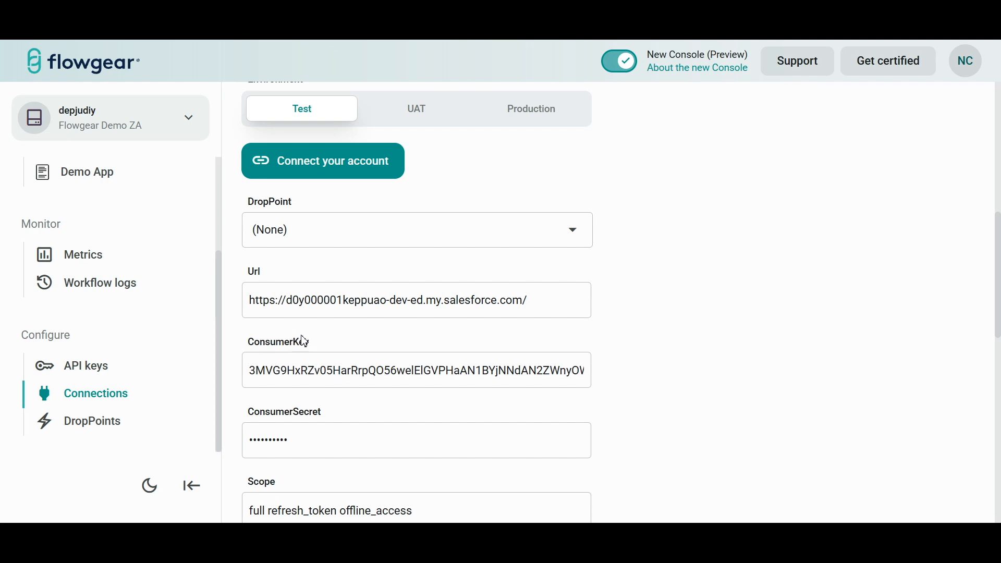
pyautogui.scroll(10, 304, 342)
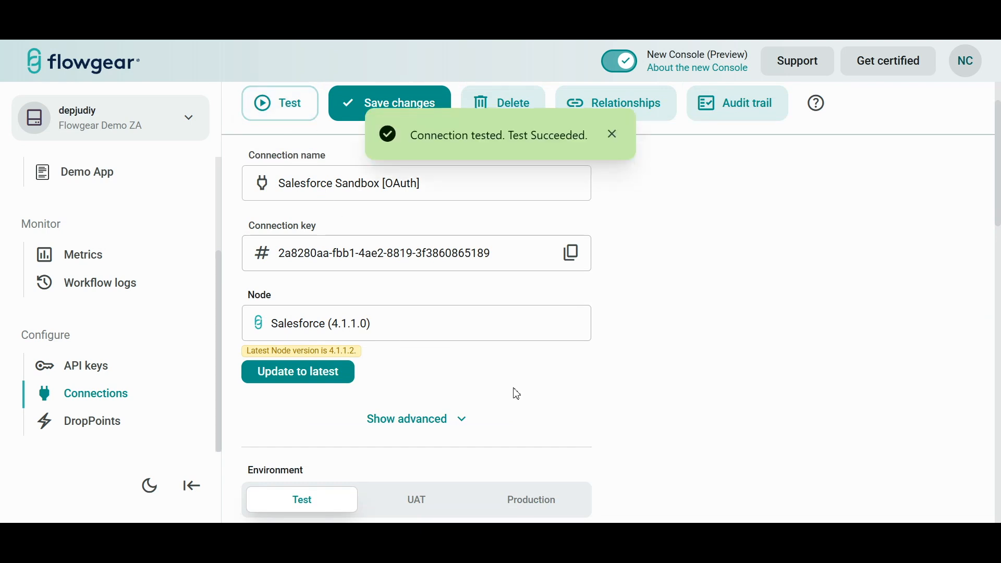
pyautogui.click(613, 135)
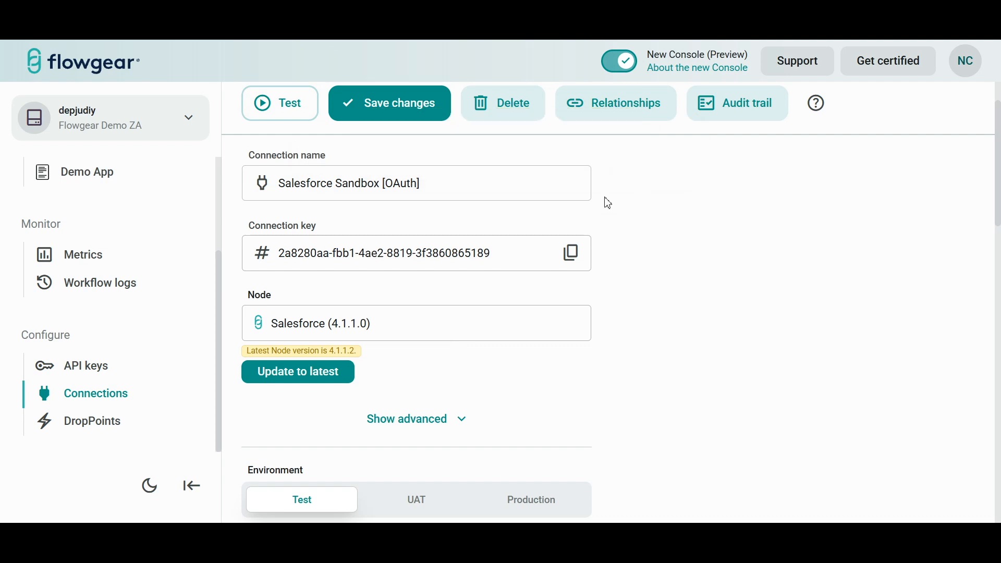
# - Compare the UAT, Production and Test environments and leave the connection on UAT
pyautogui.scroll(-4, 604, 219)
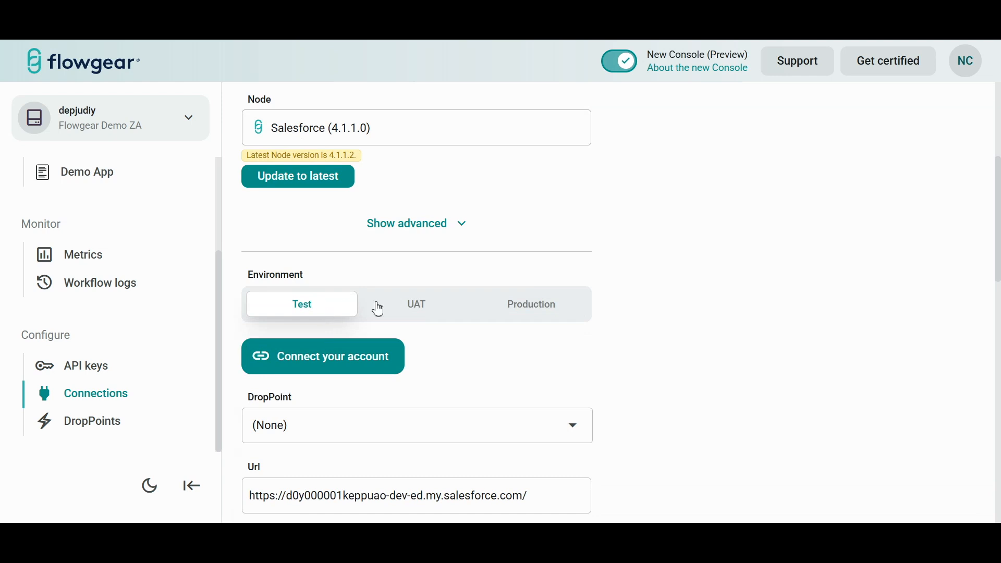
pyautogui.click(413, 313)
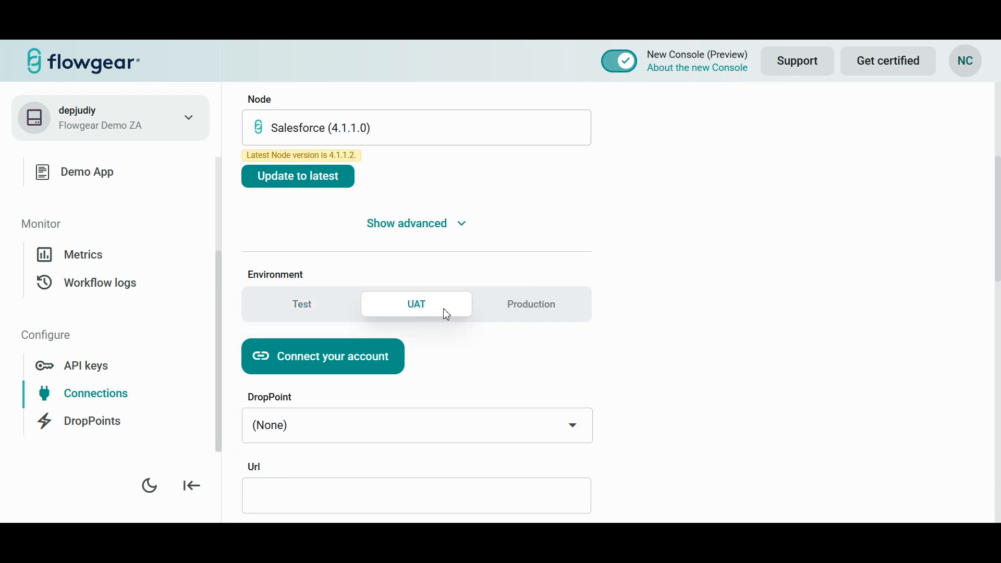
pyautogui.click(527, 317)
pyautogui.click(316, 310)
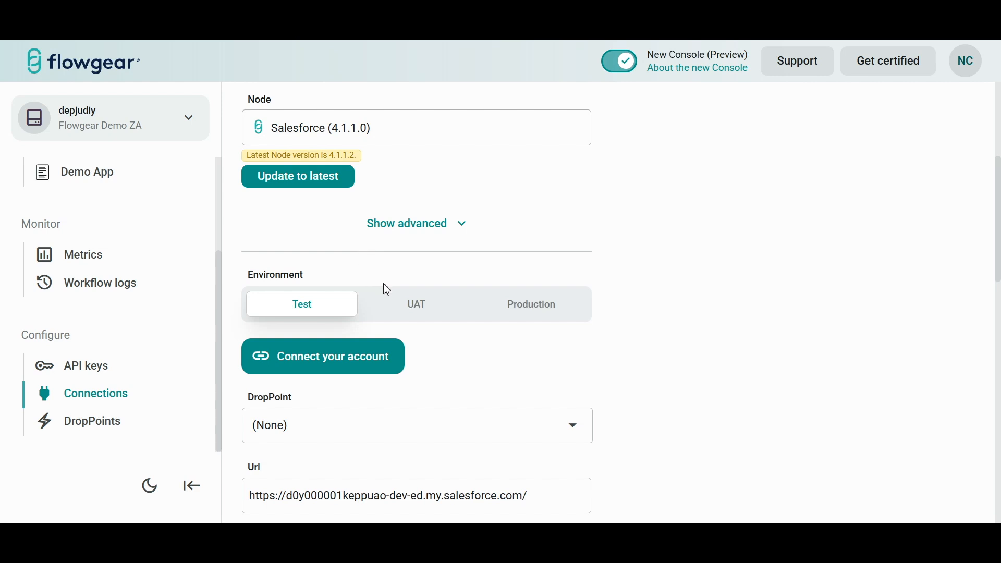
pyautogui.click(407, 302)
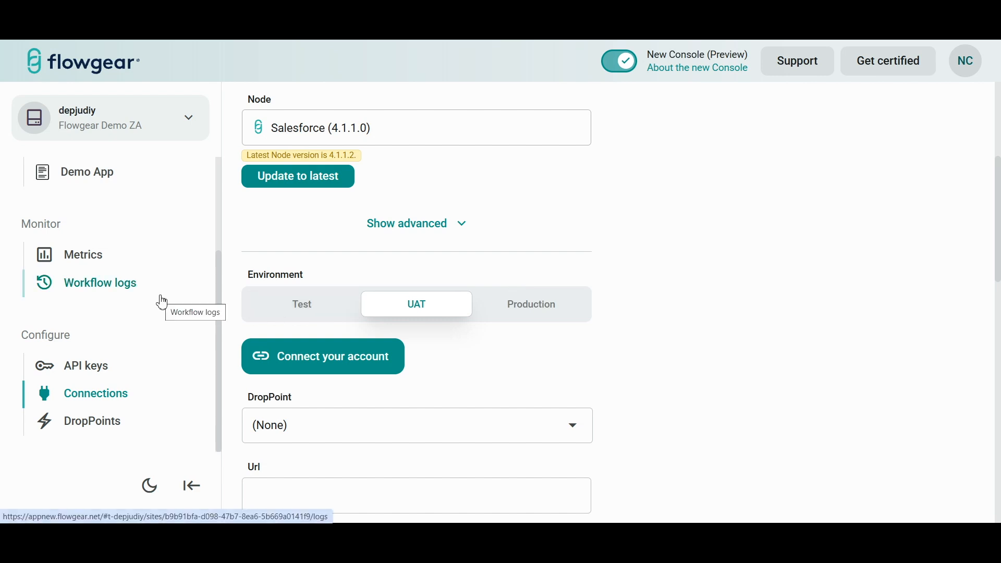
pyautogui.click(103, 283)
# - Discard the connection changes and search the workflow logs for 2025/07/23 Start entries
pyautogui.click(585, 383)
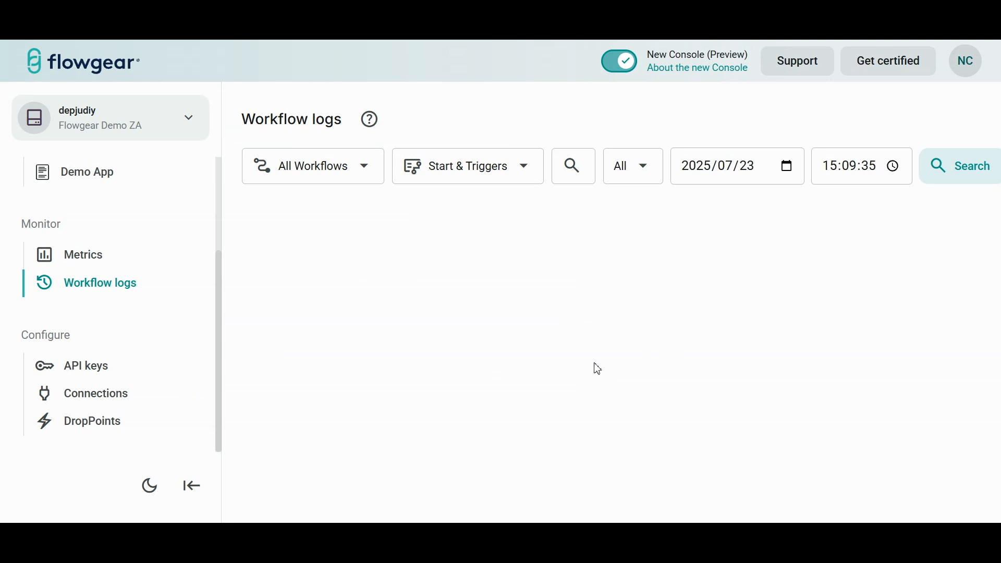
pyautogui.click(953, 177)
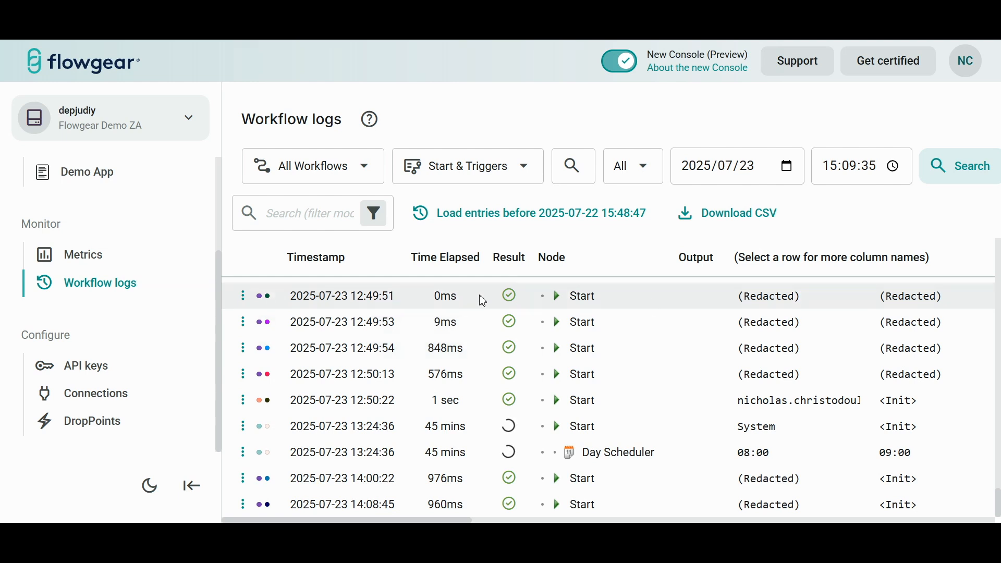
pyautogui.scroll(5, 52, 287)
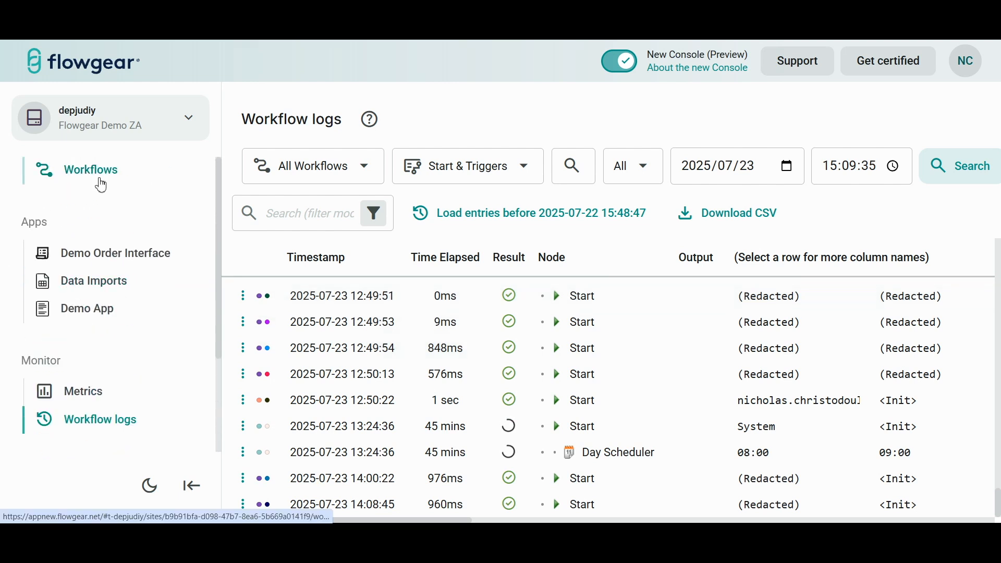
# - Start a new blank workflow named 'Test Workflow' instead of the default name
pyautogui.click(104, 174)
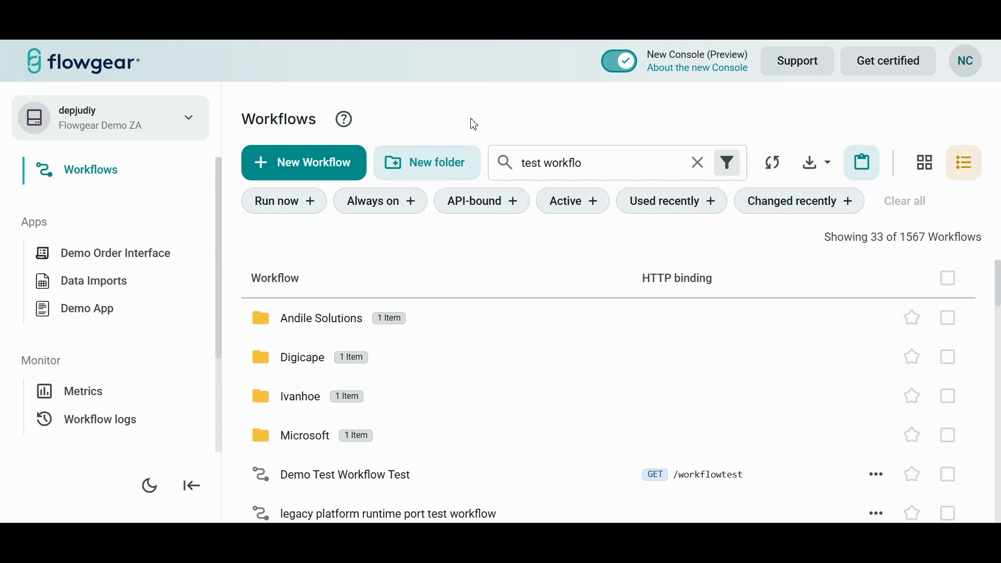
pyautogui.click(301, 169)
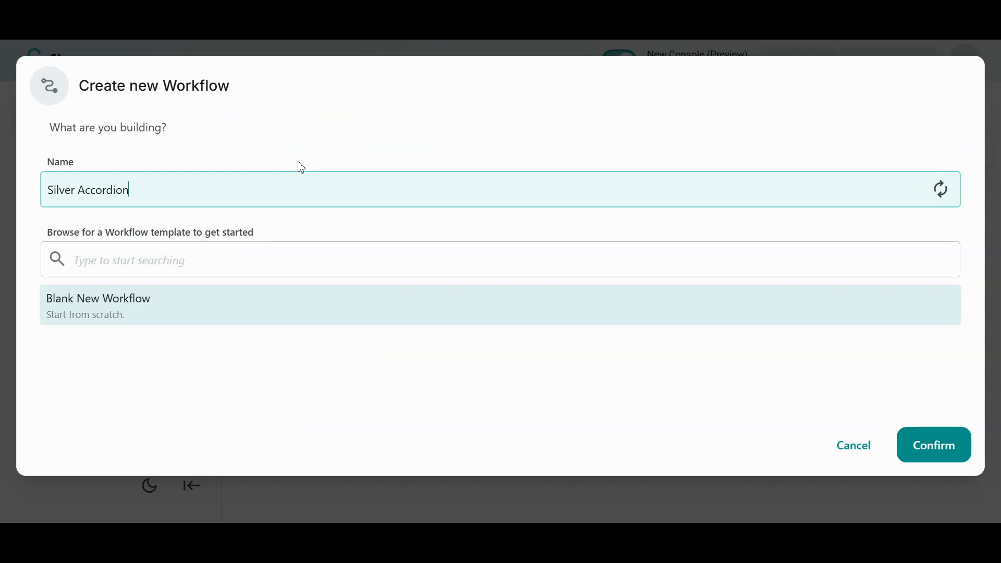
pyautogui.hotkey('ctrl', 'a')
pyautogui.write('Test Workflow')
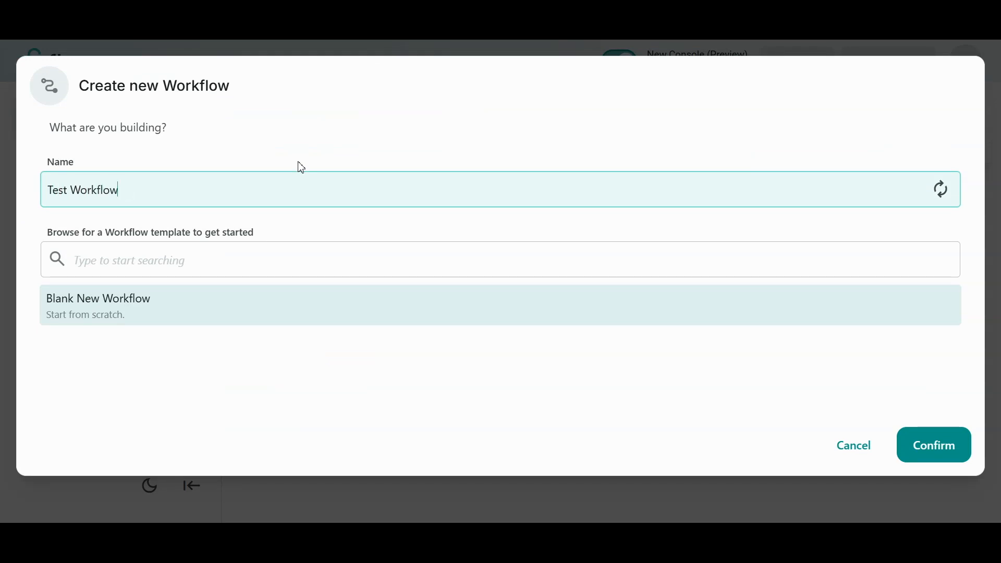
pyautogui.click(935, 449)
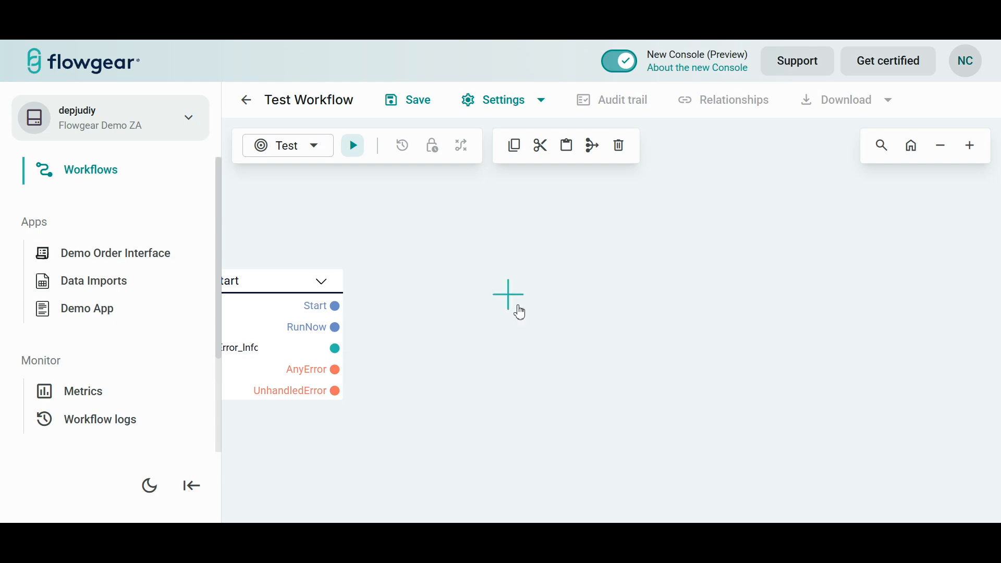
# - Open the Choose a Node catalogue of all 310 nodes from the canvas
pyautogui.click(508, 295)
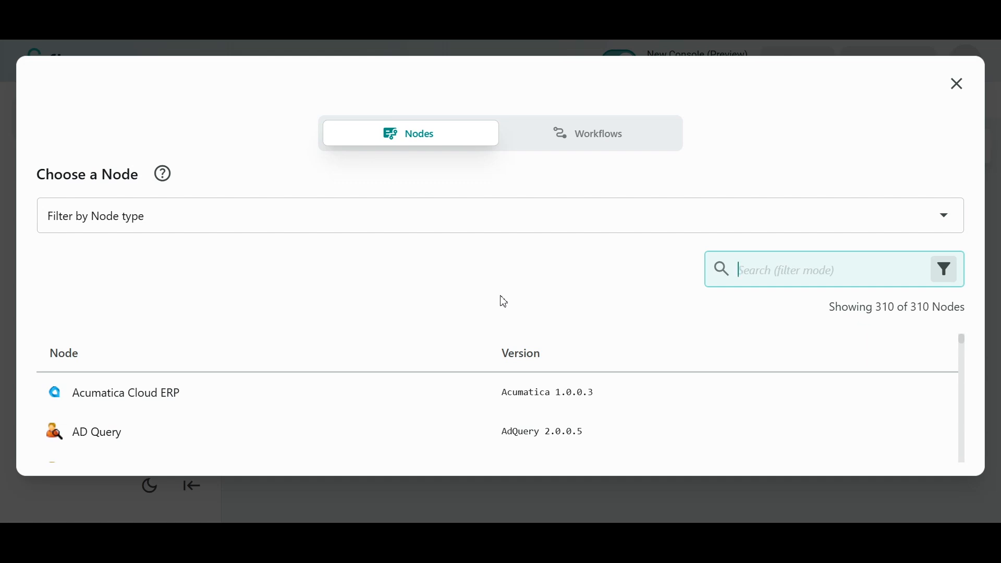
# - Filter the node picker to Connector nodes and scroll through them
pyautogui.scroll(-10, 375, 415)
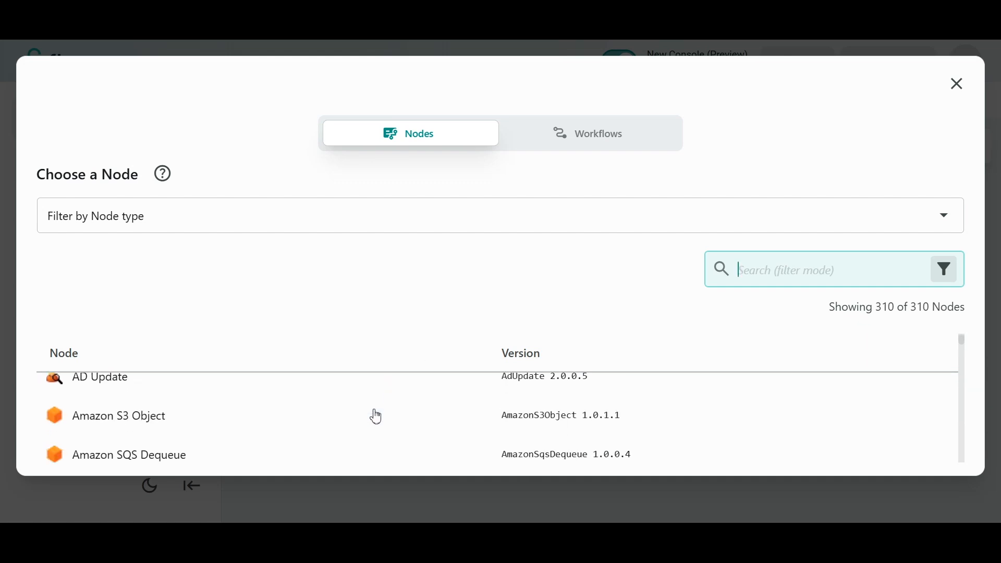
pyautogui.scroll(10, 375, 415)
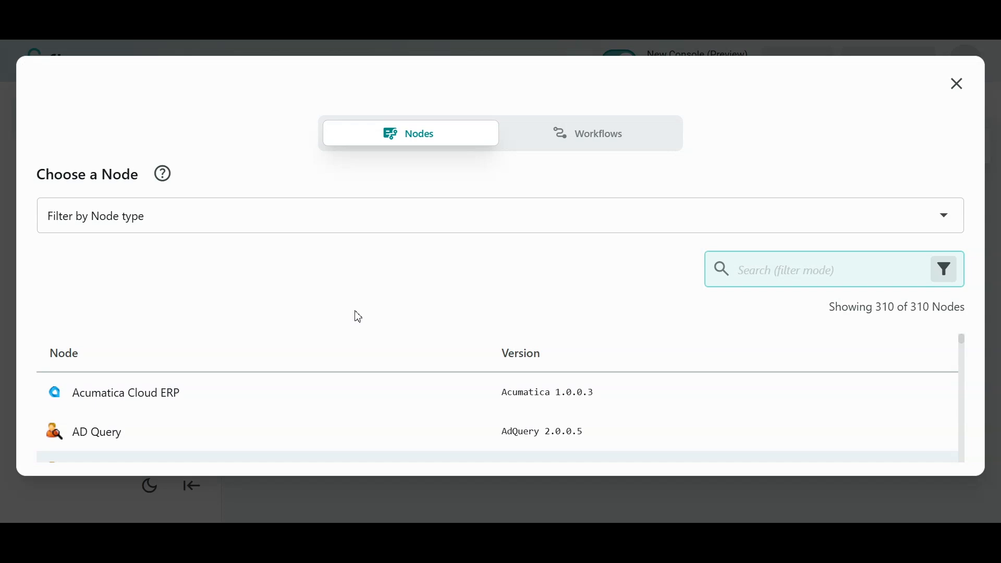
pyautogui.click(313, 229)
pyautogui.click(141, 319)
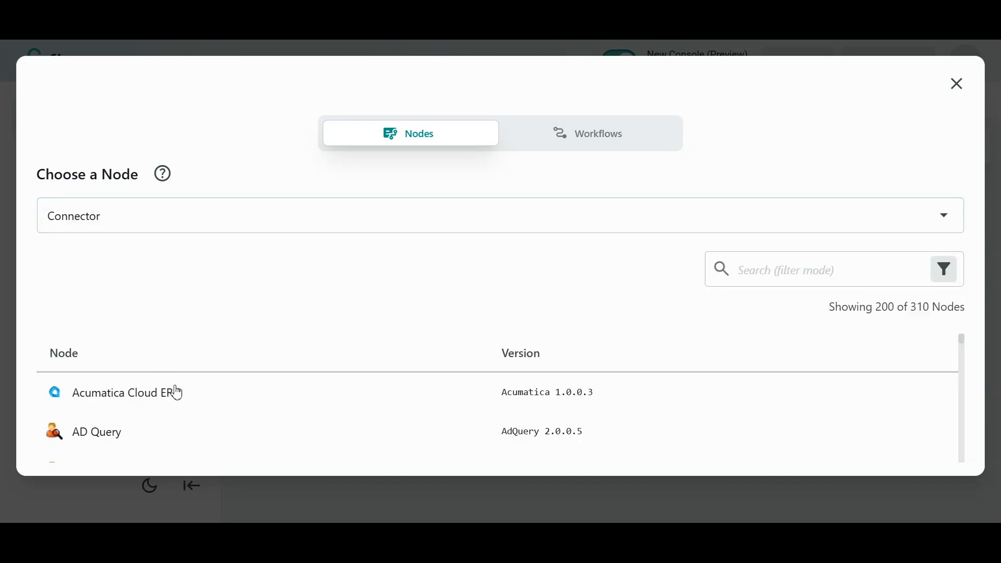
pyautogui.scroll(-5, 183, 417)
pyautogui.scroll(-3, 187, 417)
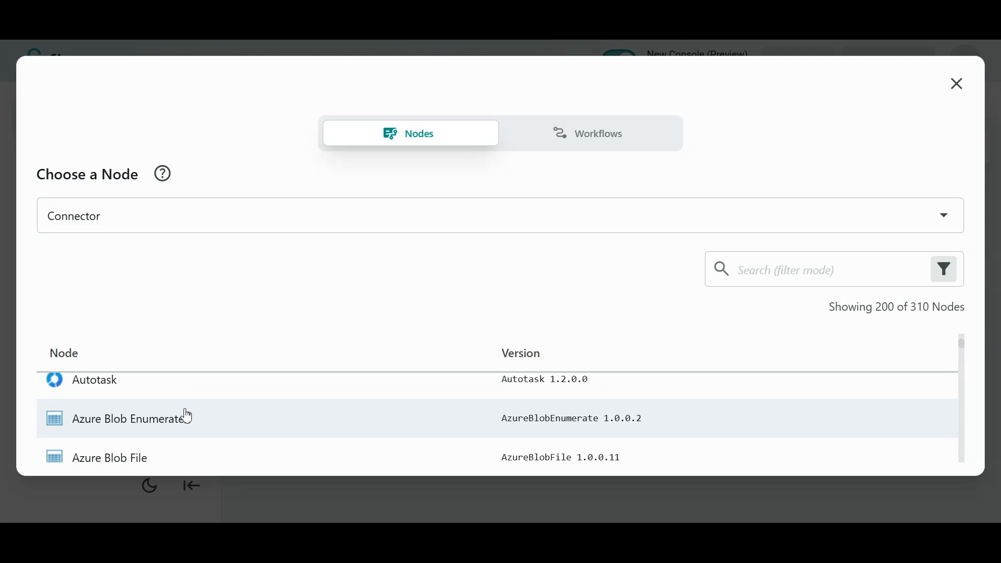
pyautogui.scroll(-3, 187, 417)
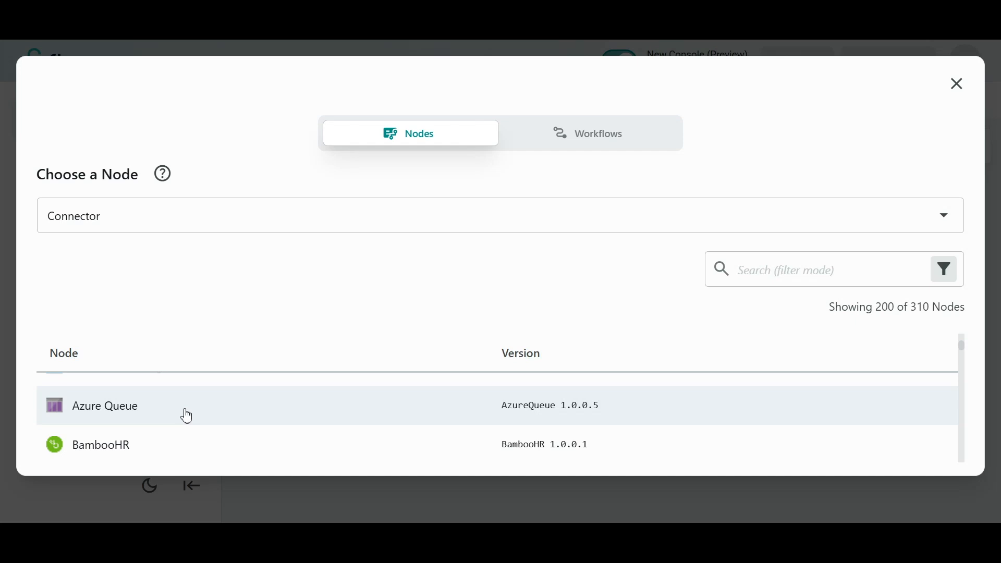
pyautogui.scroll(-15, 188, 417)
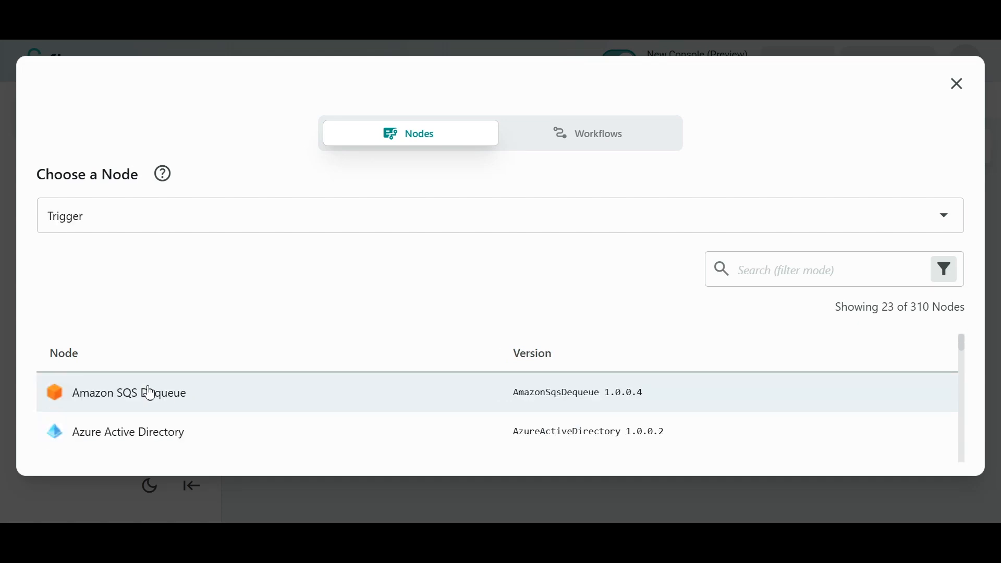
pyautogui.scroll(-7, 150, 395)
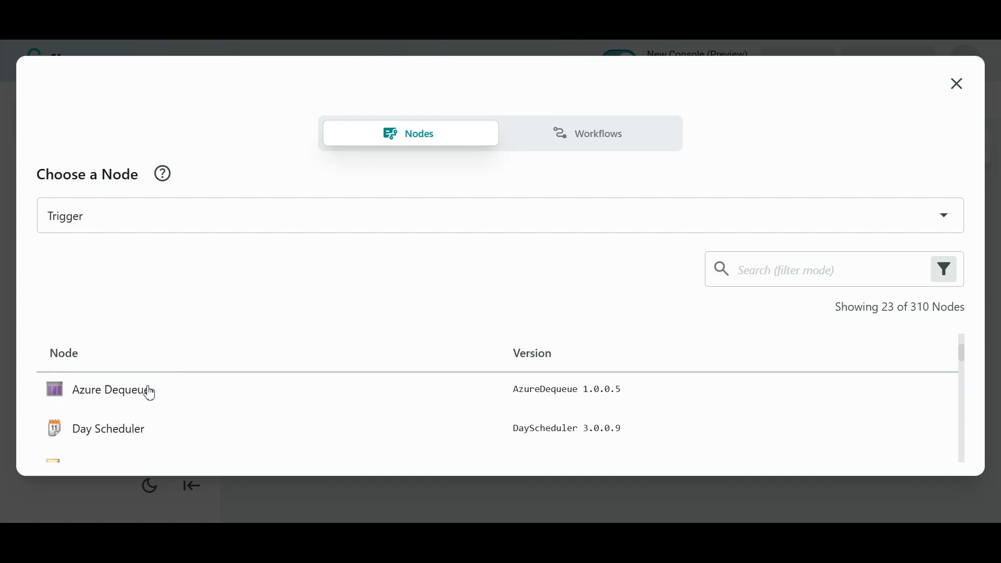
pyautogui.scroll(-8, 154, 407)
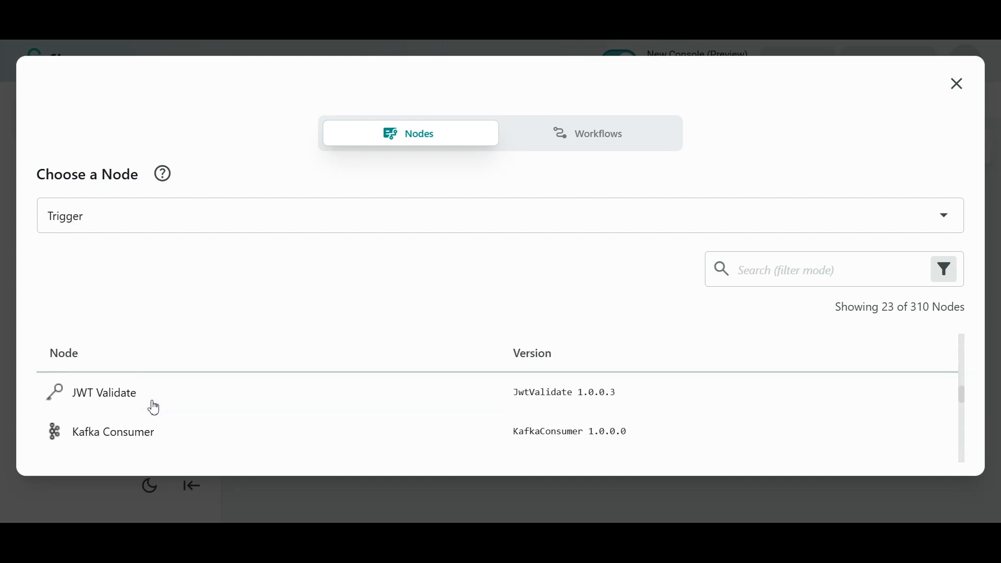
pyautogui.scroll(-5, 154, 410)
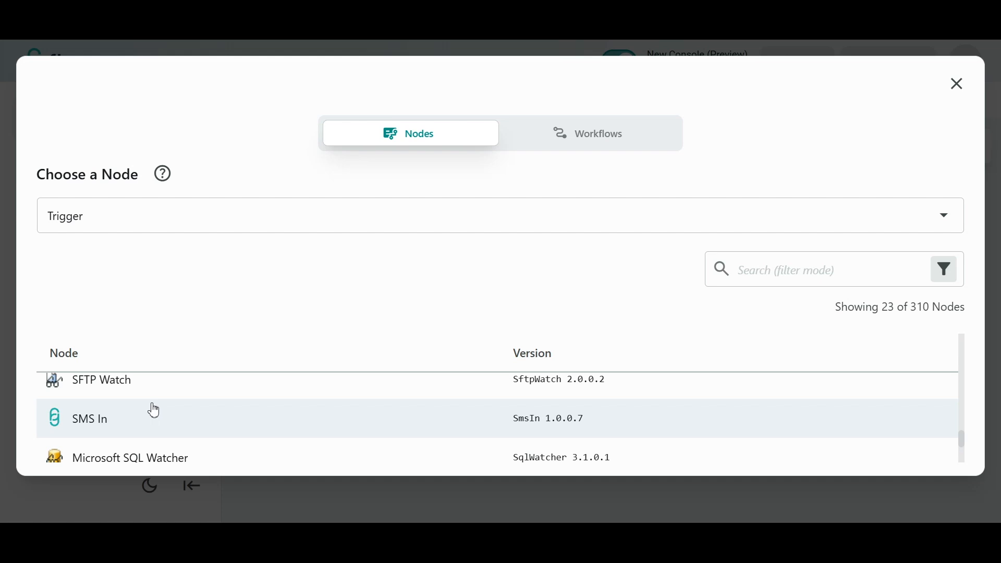
# - Switch the node-type filter to Processor nodes and browse the list
pyautogui.press('Down')
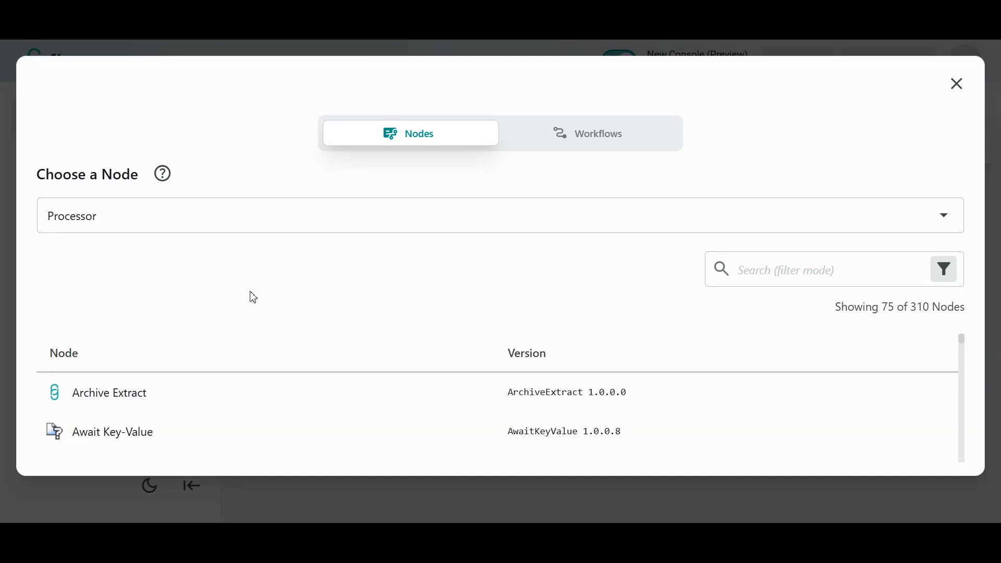
pyautogui.scroll(-3, 230, 404)
pyautogui.scroll(-5, 235, 407)
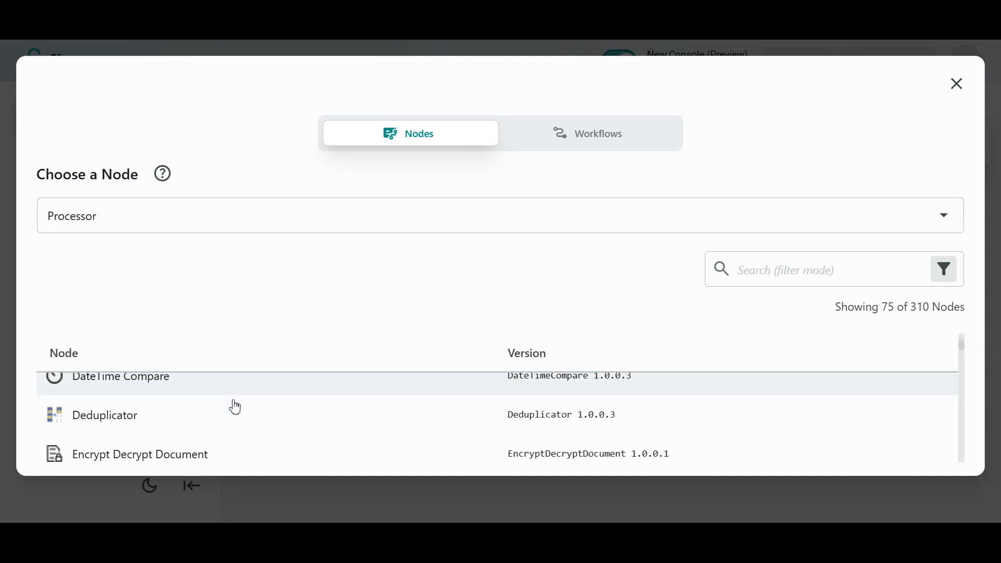
pyautogui.scroll(-4, 235, 406)
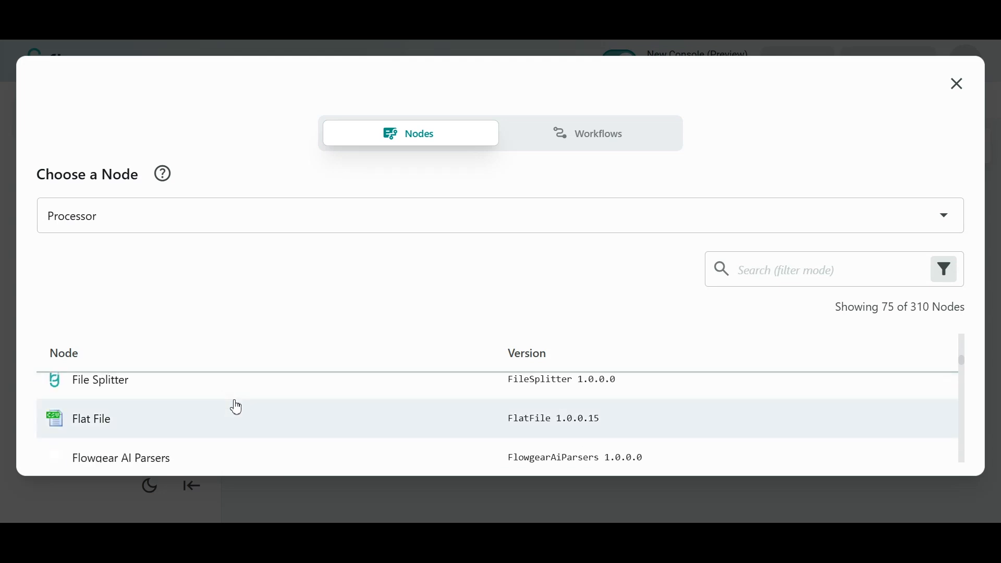
pyautogui.scroll(-5, 236, 407)
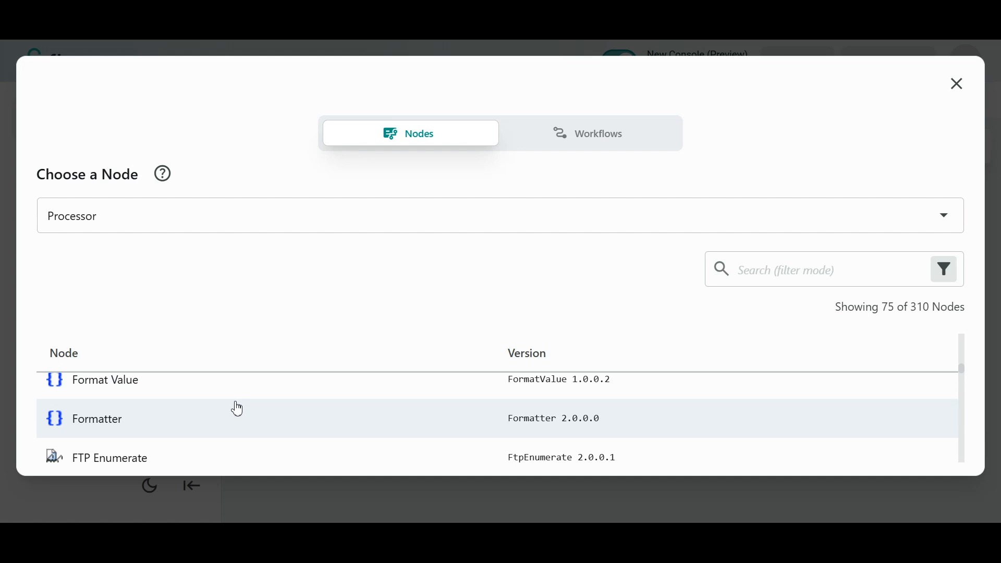
# - Filter to the 12 Flow Control nodes and scroll through them
pyautogui.click(224, 216)
pyautogui.click(218, 325)
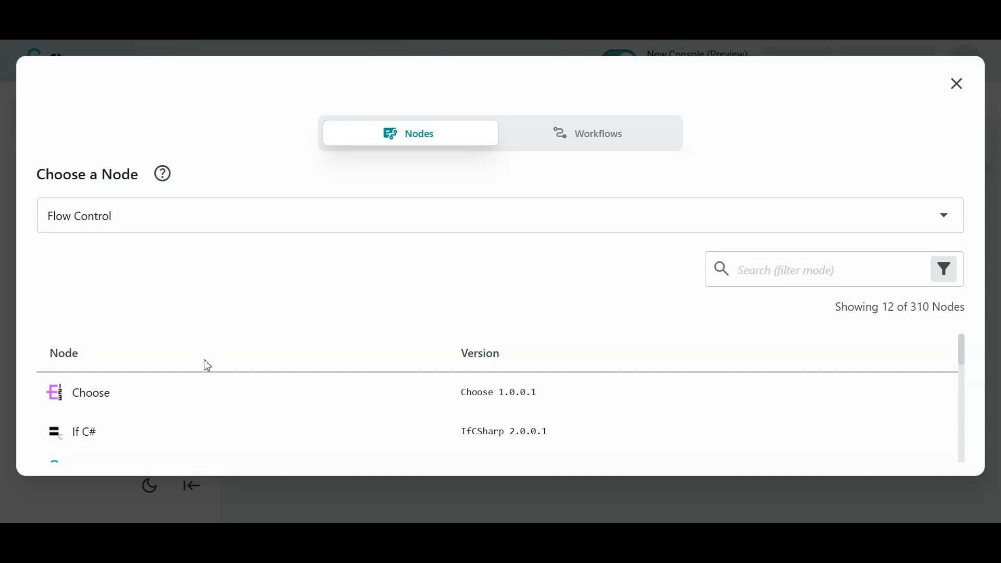
pyautogui.scroll(-2, 206, 398)
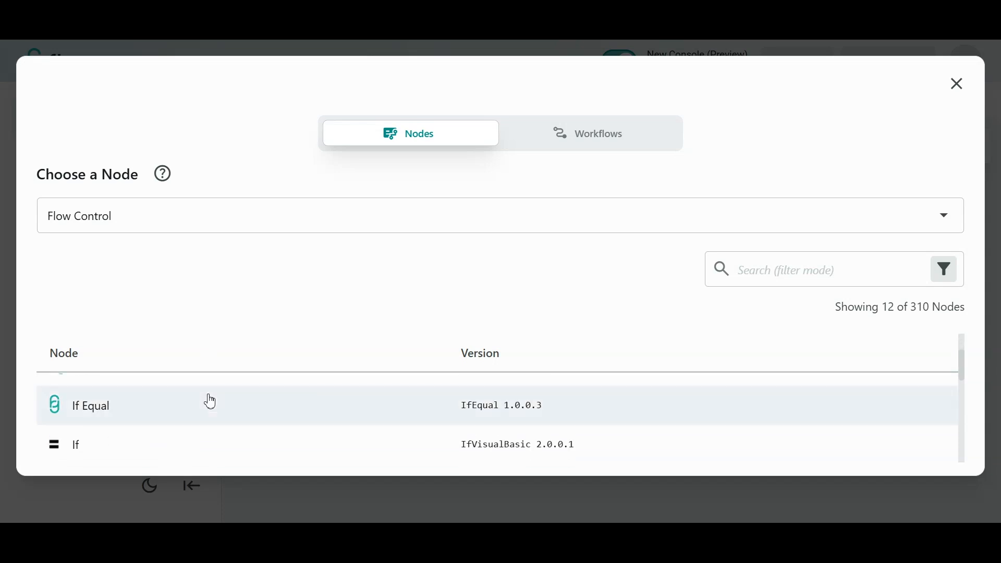
pyautogui.scroll(-6, 210, 401)
pyautogui.scroll(-3, 210, 401)
pyautogui.scroll(5, 210, 401)
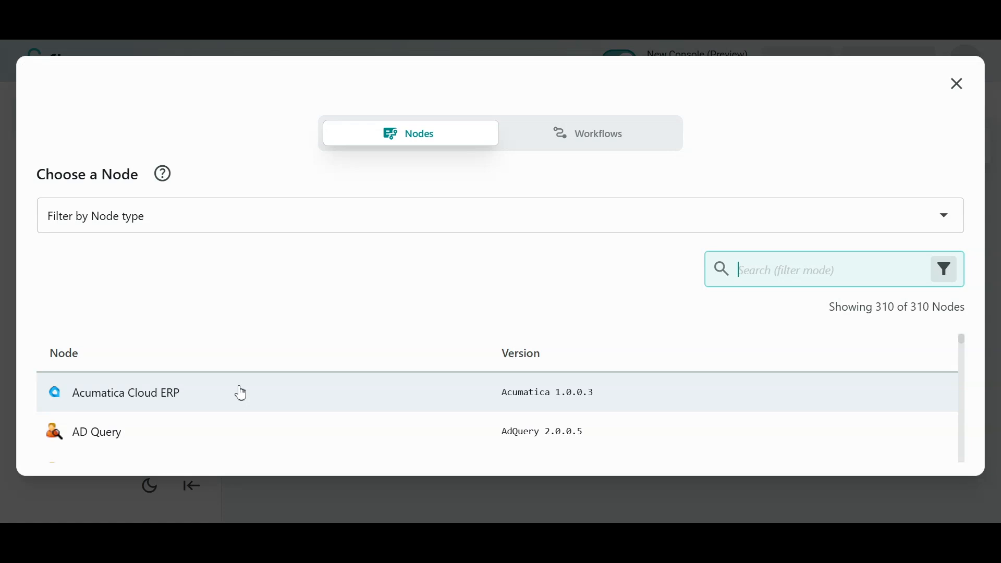
# - Scroll all 310 nodes, then step the node-type filter on to Processor nodes
pyautogui.scroll(-2, 240, 399)
pyautogui.scroll(-8, 241, 400)
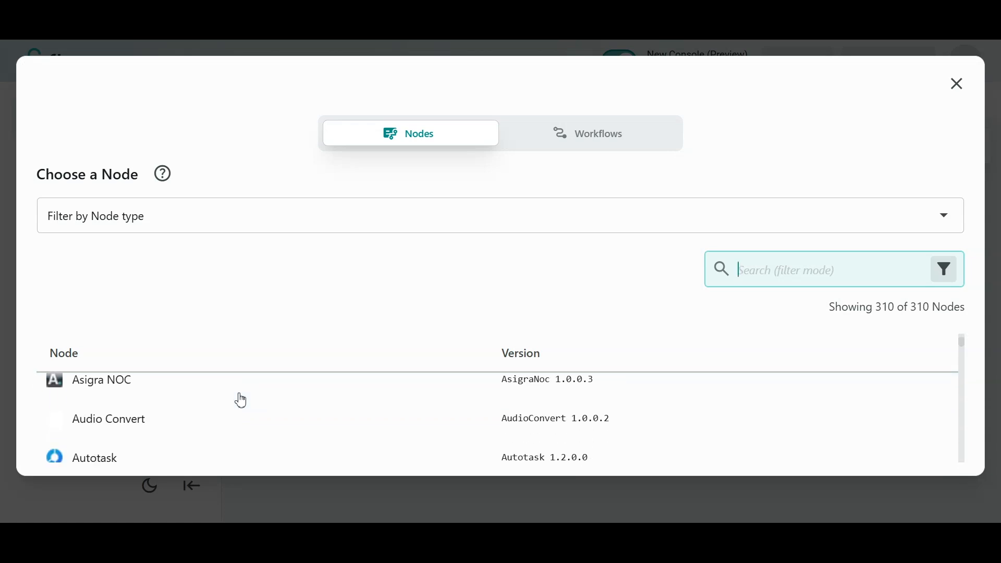
pyautogui.scroll(-2, 240, 400)
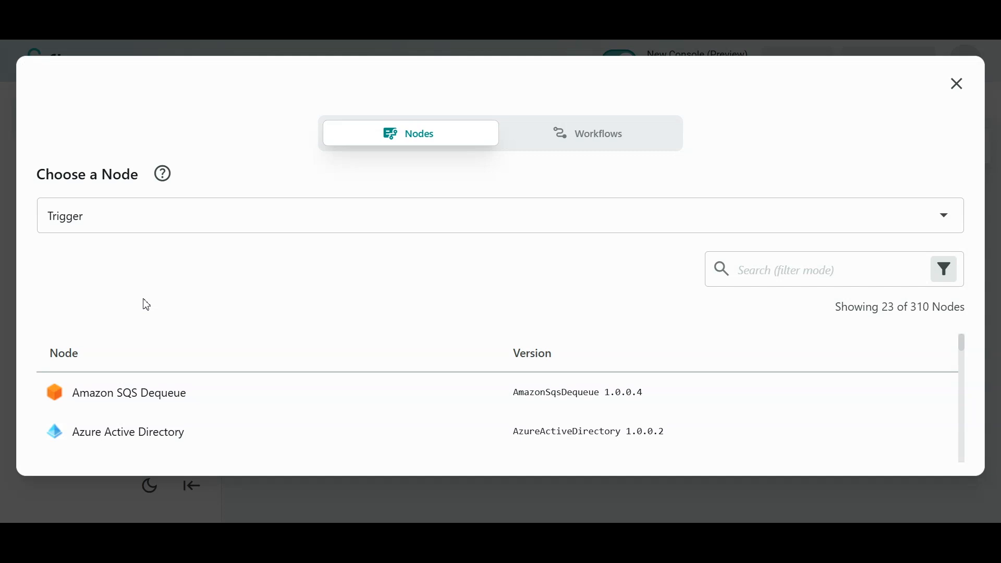
pyautogui.scroll(-2, 161, 394)
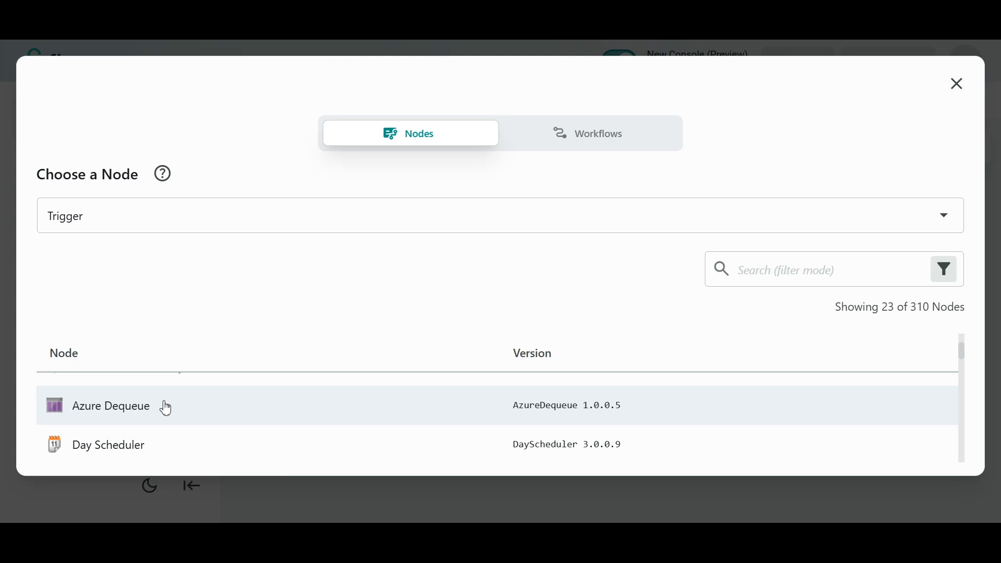
pyautogui.press('Down')
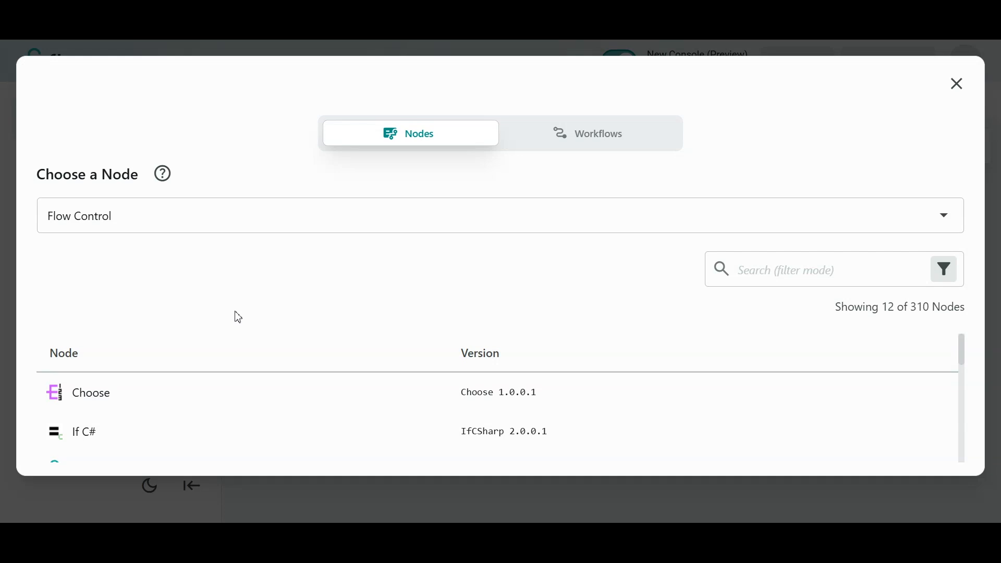
# - Close the node picker, revealing the Enterprise API flow of Start, Microsoft SQL Query and QuickMap
pyautogui.click(963, 89)
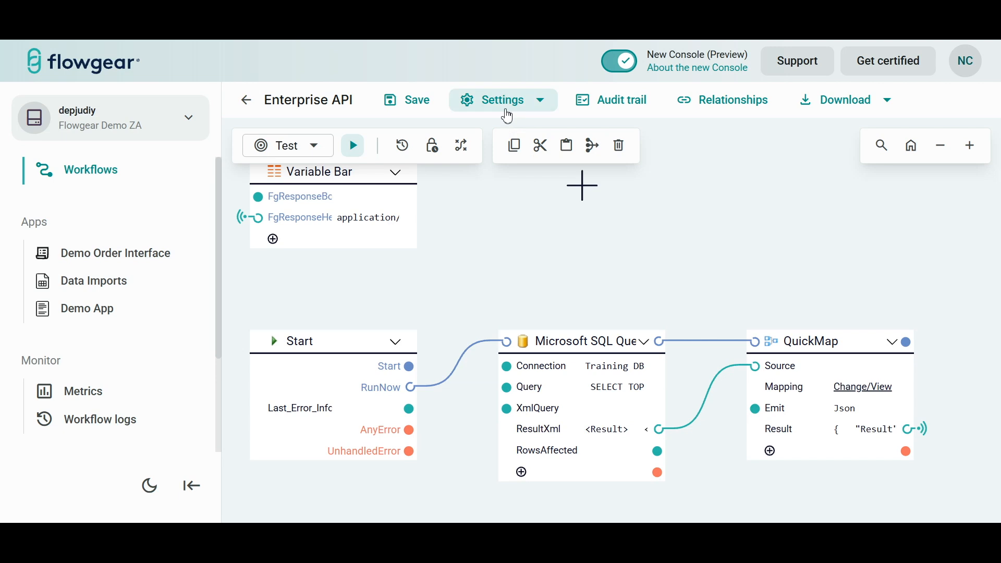
# - Copy the Enterprise API workflow's GET /test/contacts API binding URL from Workflow settings
pyautogui.click(505, 111)
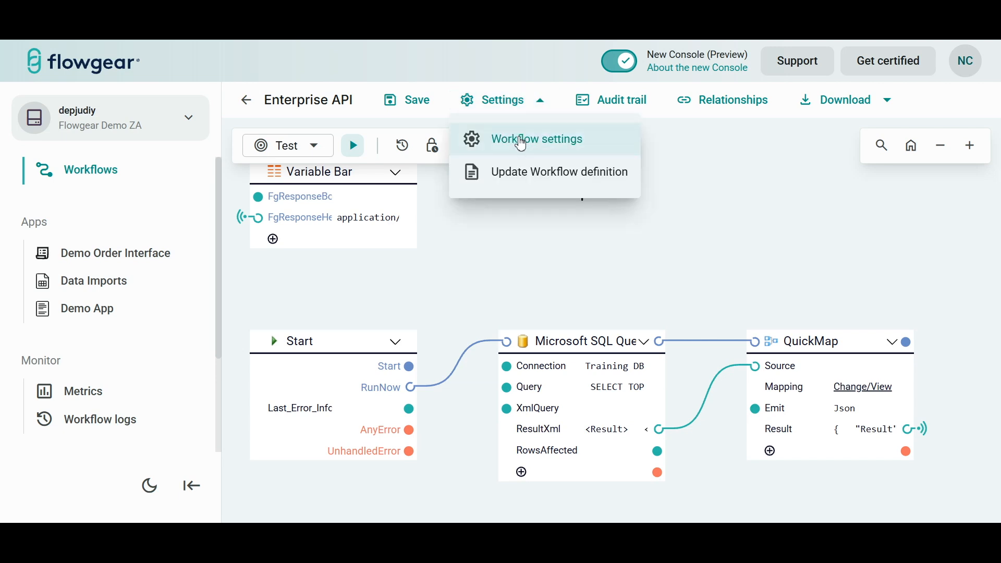
pyautogui.click(519, 138)
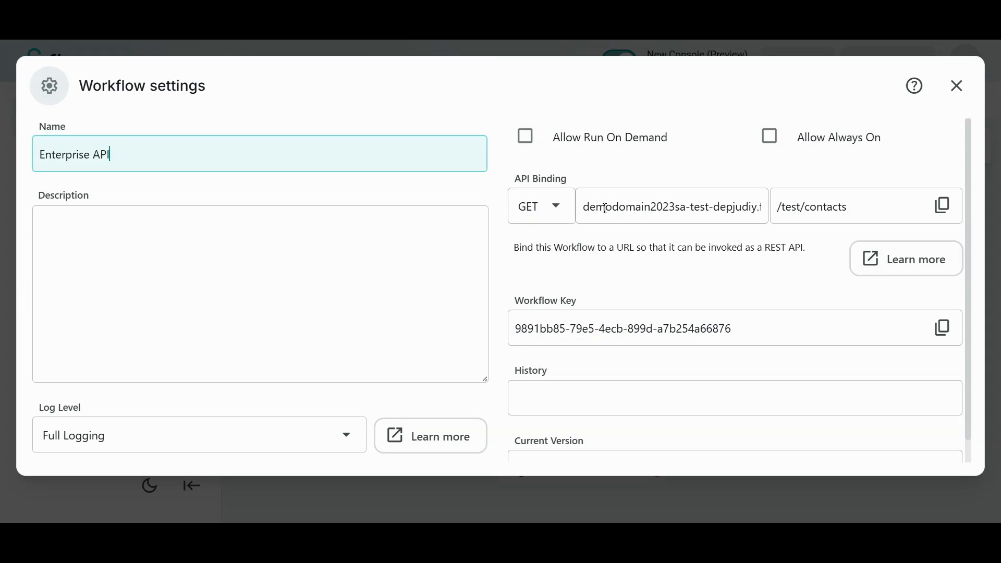
pyautogui.moveTo(587, 210); pyautogui.dragTo(776, 218)
pyautogui.click(688, 211)
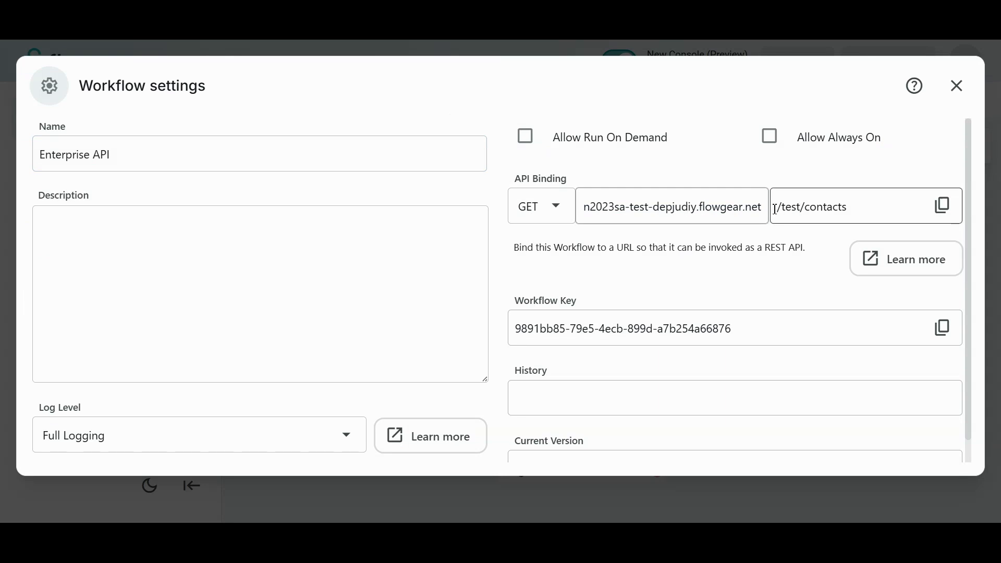
pyautogui.moveTo(774, 208); pyautogui.dragTo(879, 212)
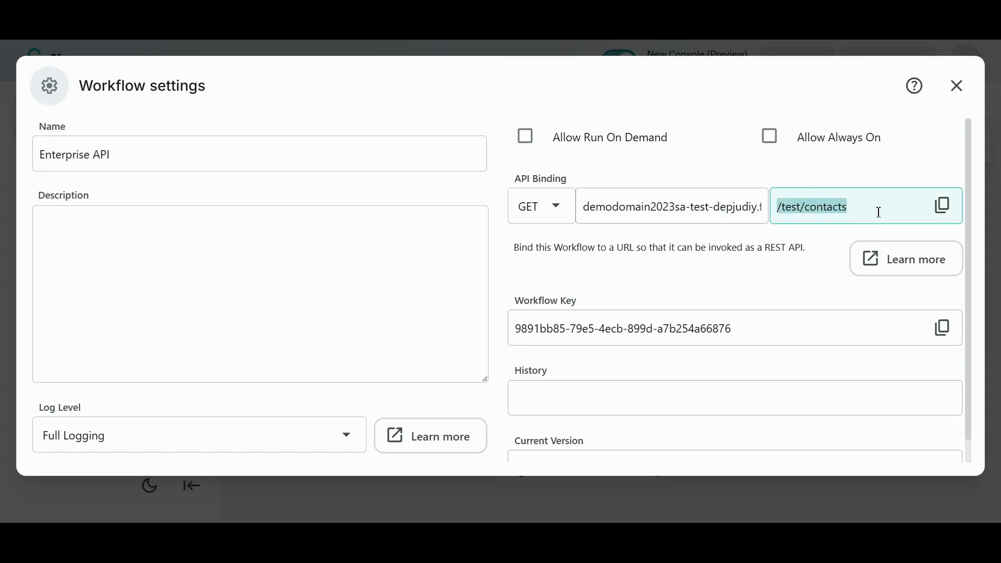
pyautogui.click(942, 206)
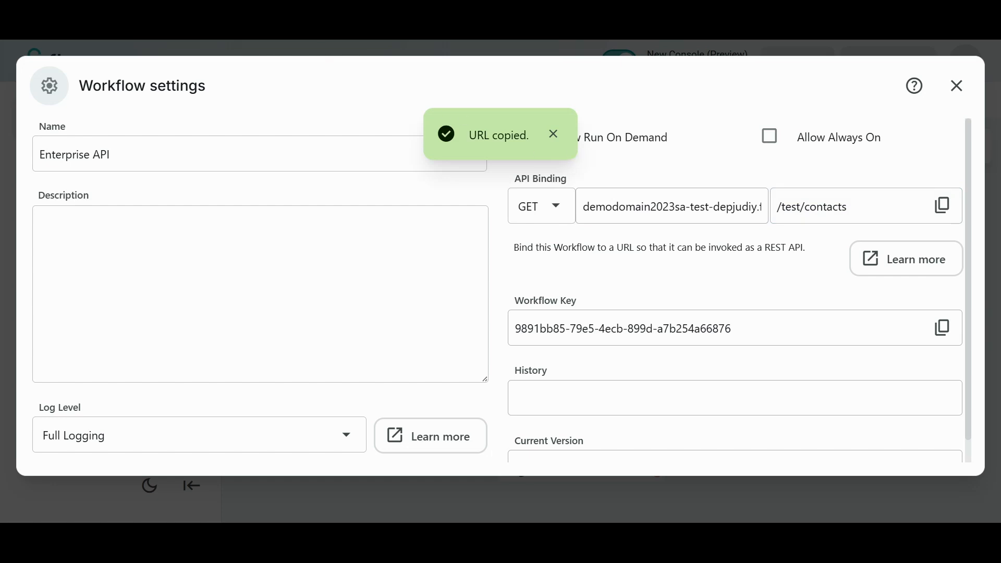
pyautogui.click(333, 24)
pyautogui.write('https://demodomain2023sa-test-depjudiy.flowgear.net/test/contacts')
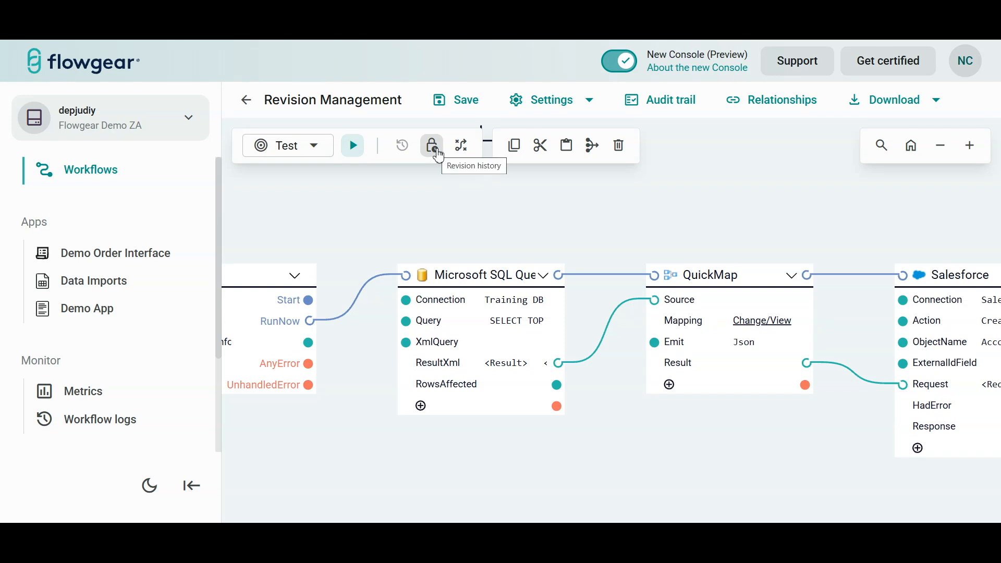
# - Load revision a7262574 from the revision history into the designer
pyautogui.click(437, 154)
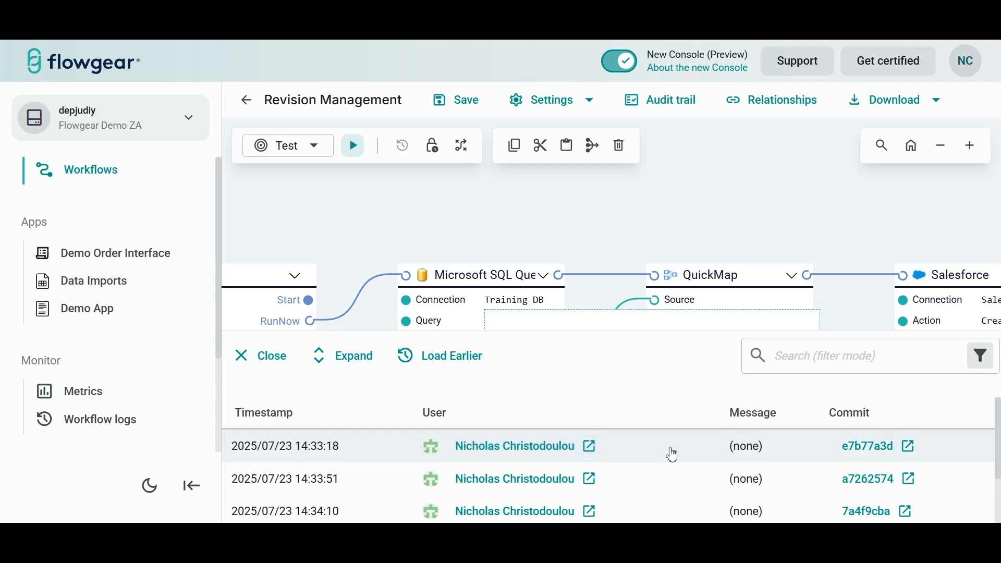
pyautogui.click(670, 486)
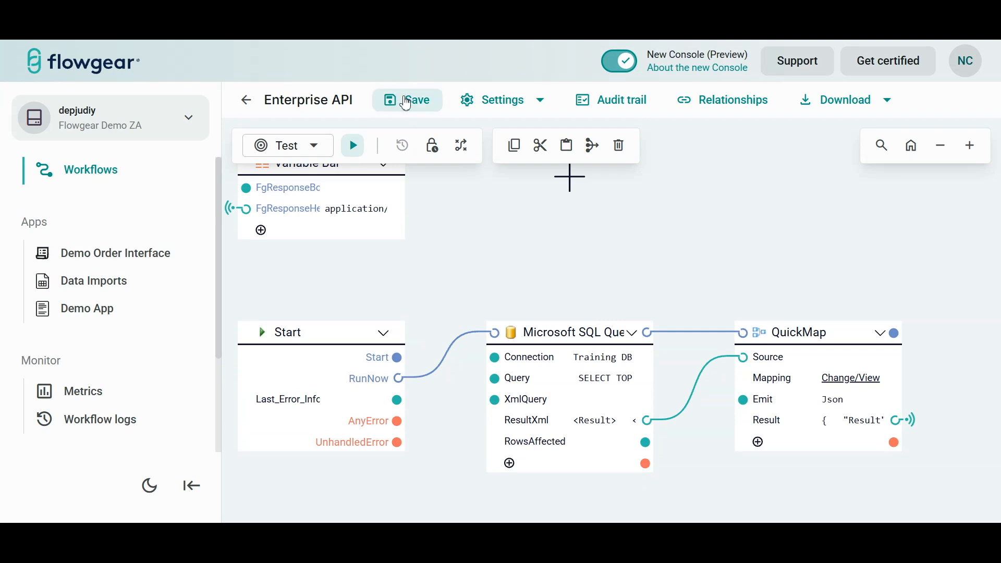
# - Decline saving the loaded earlier revision as the latest version
pyautogui.click(406, 102)
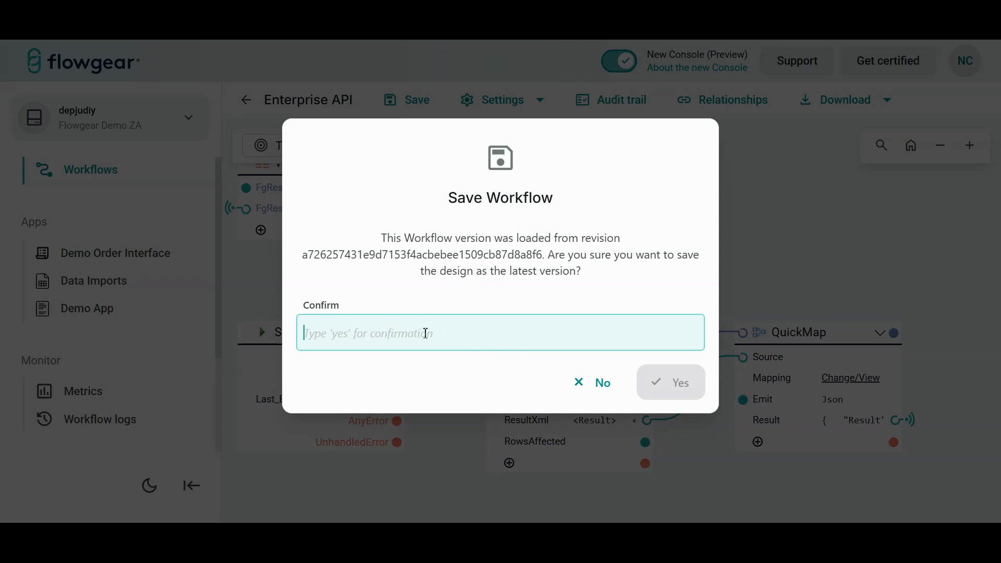
pyautogui.click(591, 387)
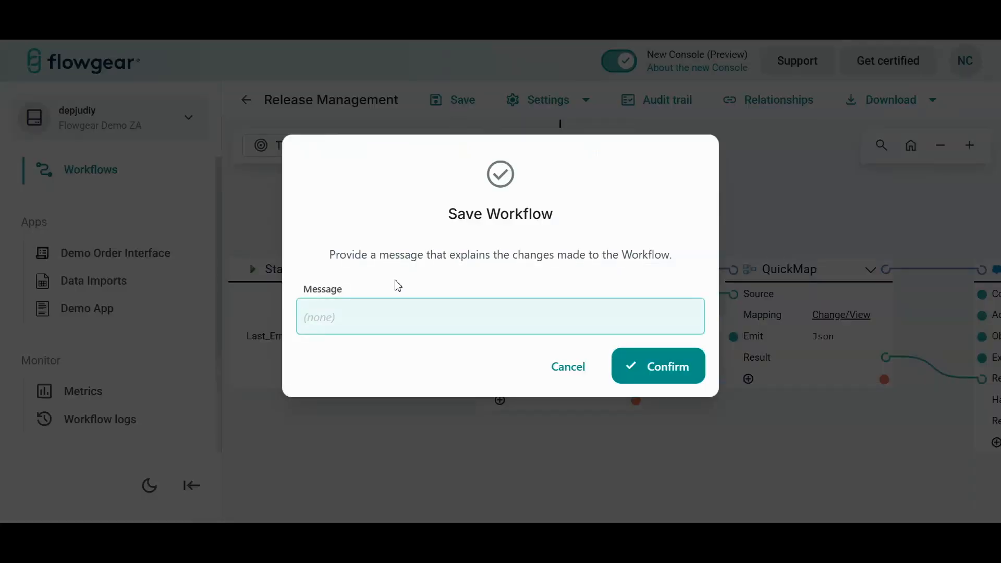
# - Save the Release Management workflow with the message 'Test Workflow Save' and dismiss the notice
pyautogui.write('Test Workflow Save')
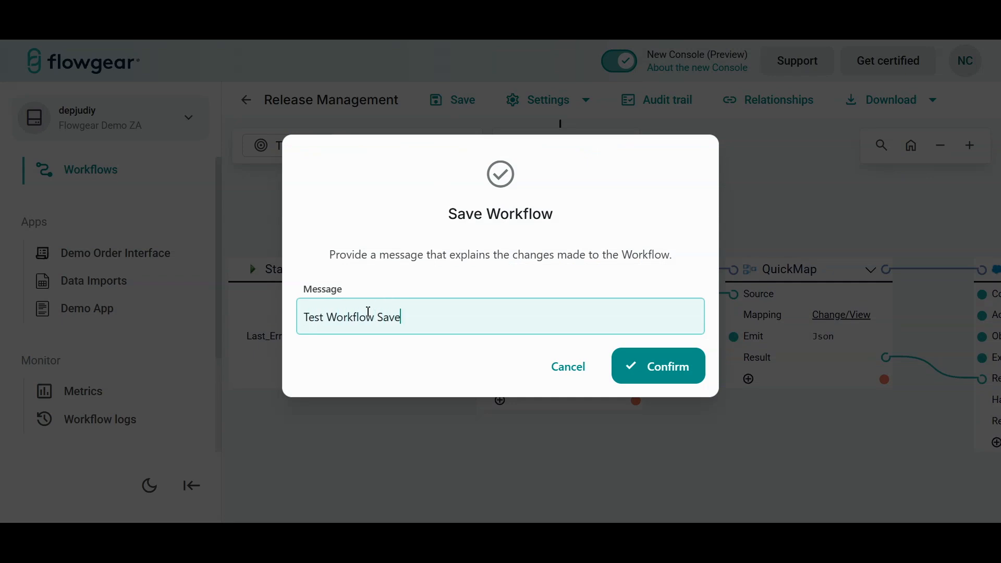
pyautogui.press('Return')
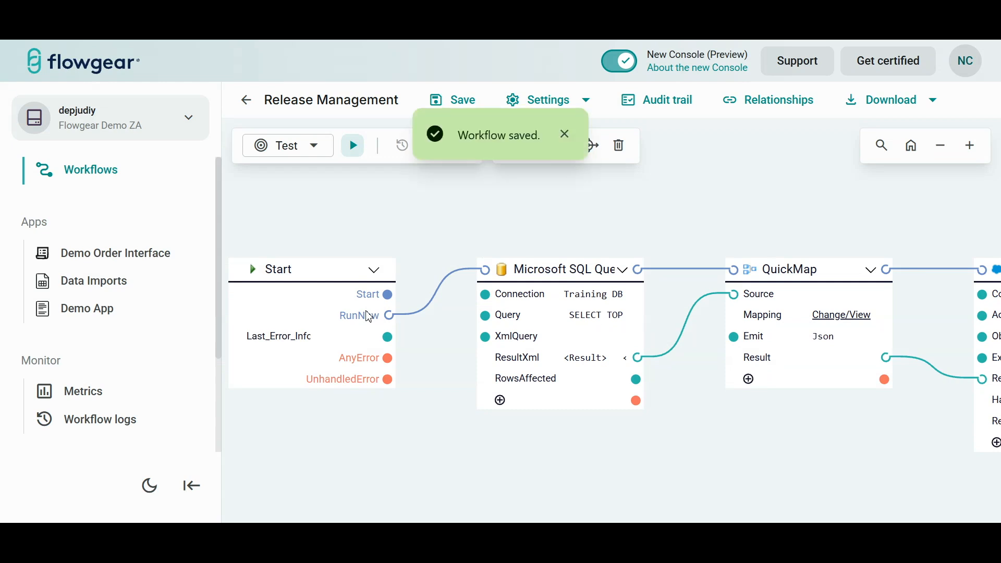
pyautogui.moveTo(458, 134); pyautogui.dragTo(520, 197)
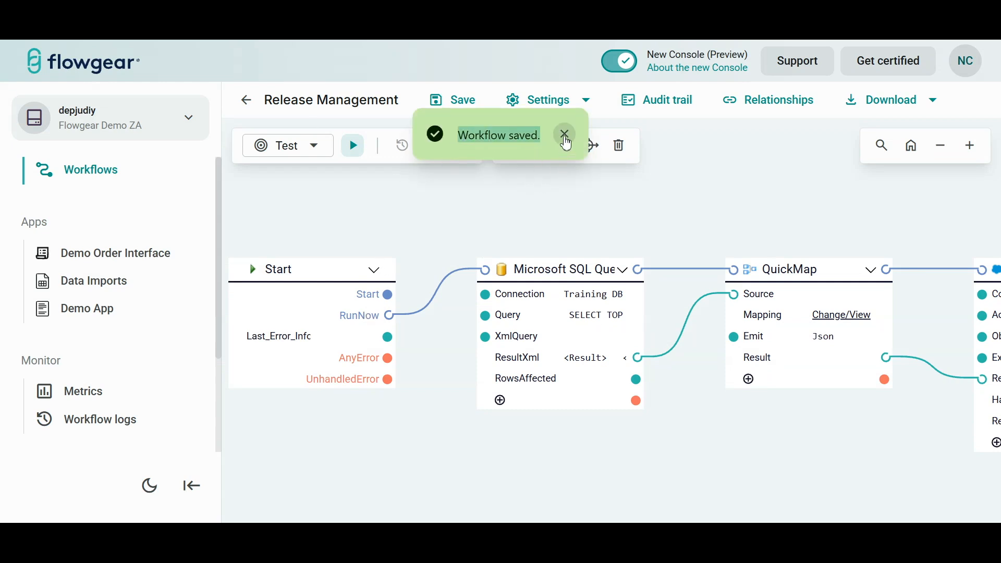
pyautogui.click(564, 134)
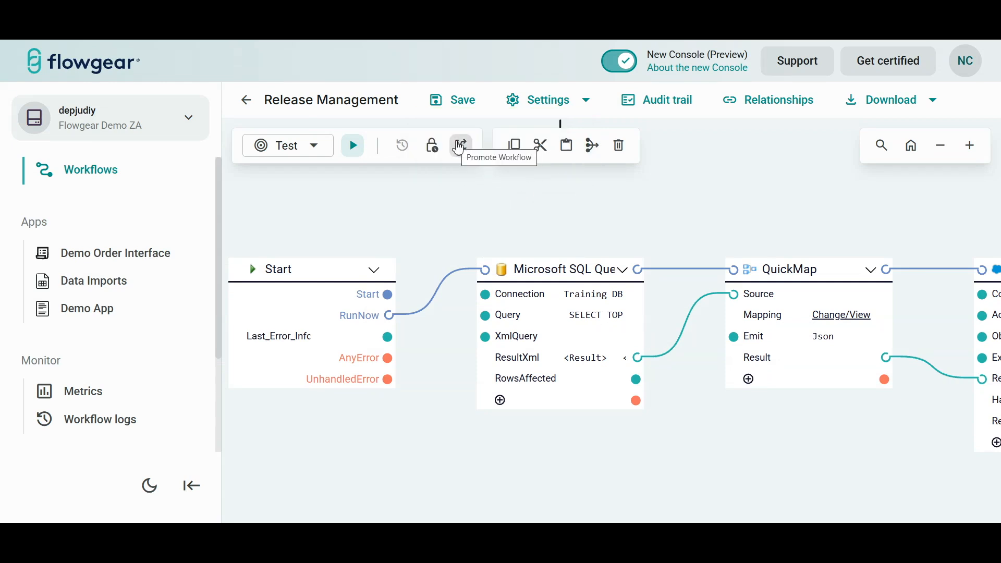
# - Promote the Release Management workflow from Test to UAT
pyautogui.click(459, 147)
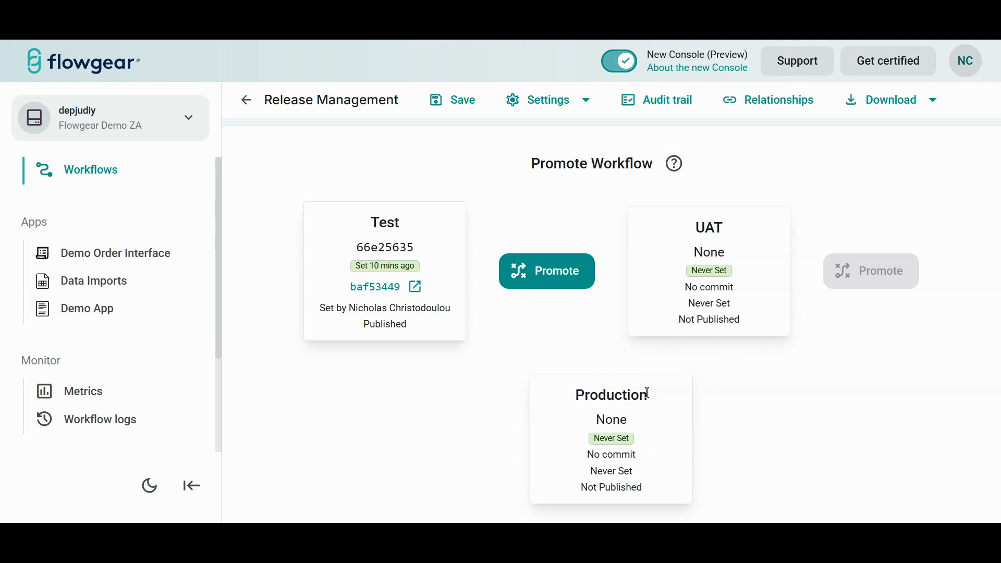
pyautogui.click(543, 277)
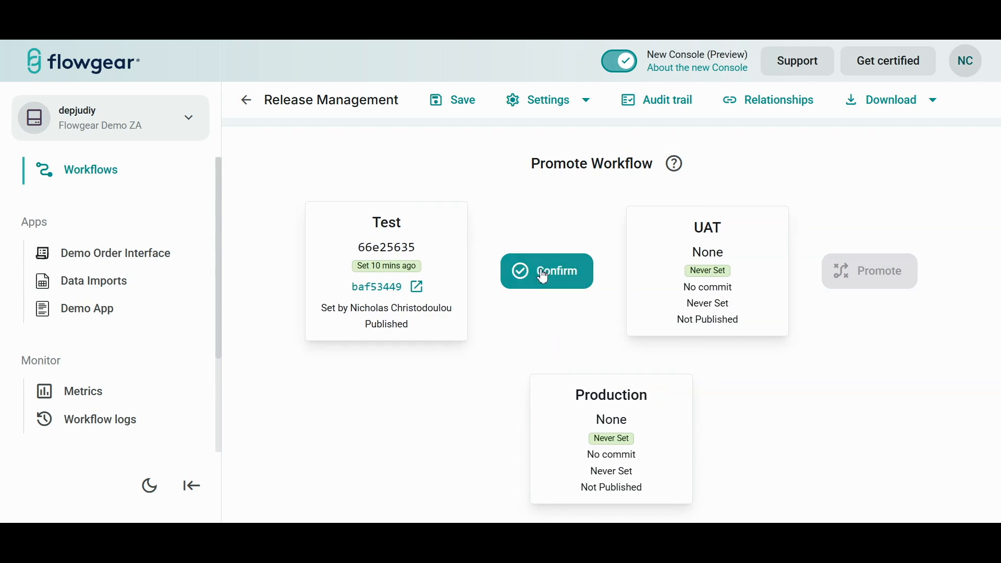
pyautogui.click(543, 277)
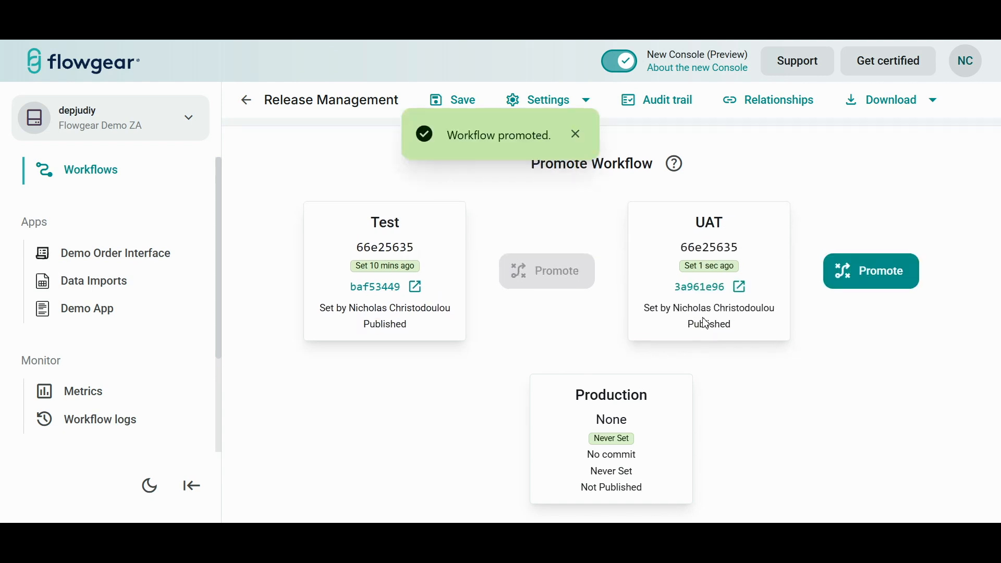
# - Switch the designer to UAT, promote to Production, and view commit 74905a9c on GitHub
pyautogui.click(247, 100)
pyautogui.click(355, 209)
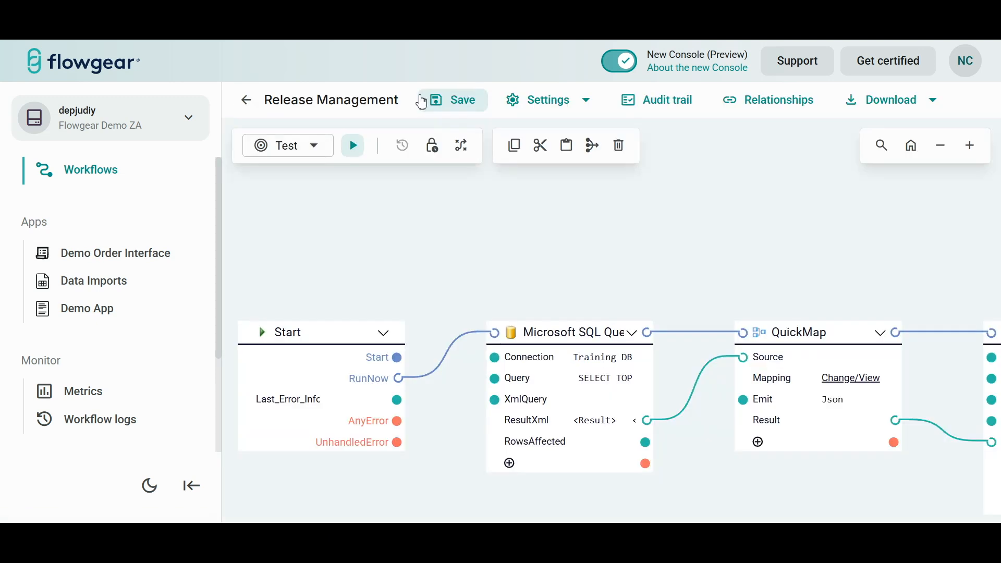
pyautogui.click(313, 149)
pyautogui.click(301, 220)
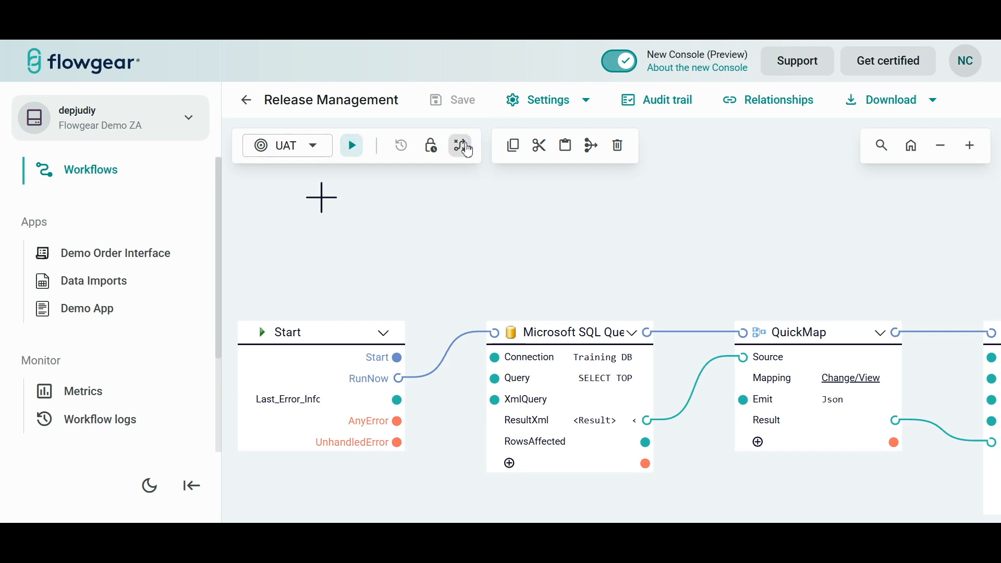
pyautogui.click(468, 150)
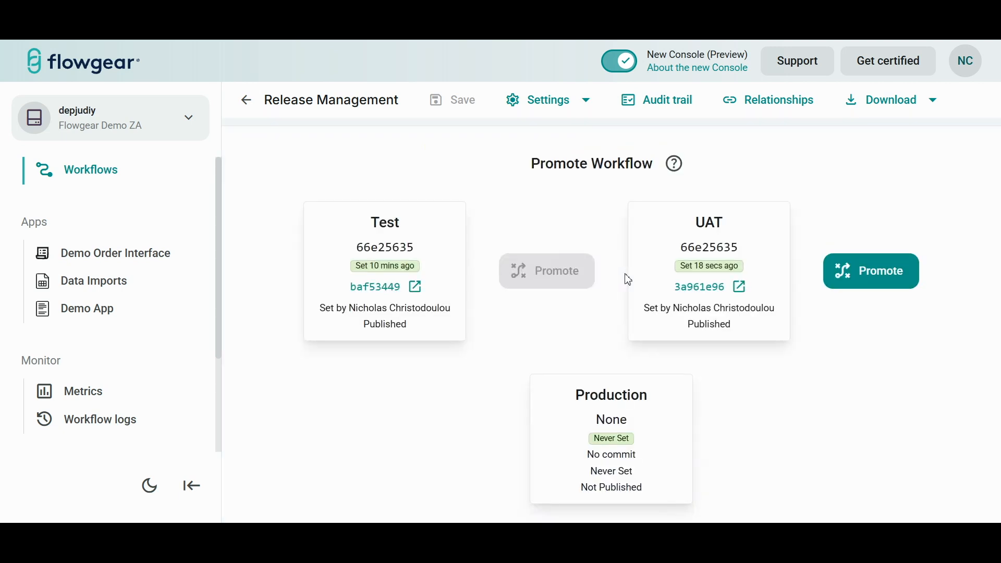
pyautogui.click(875, 271)
pyautogui.click(875, 272)
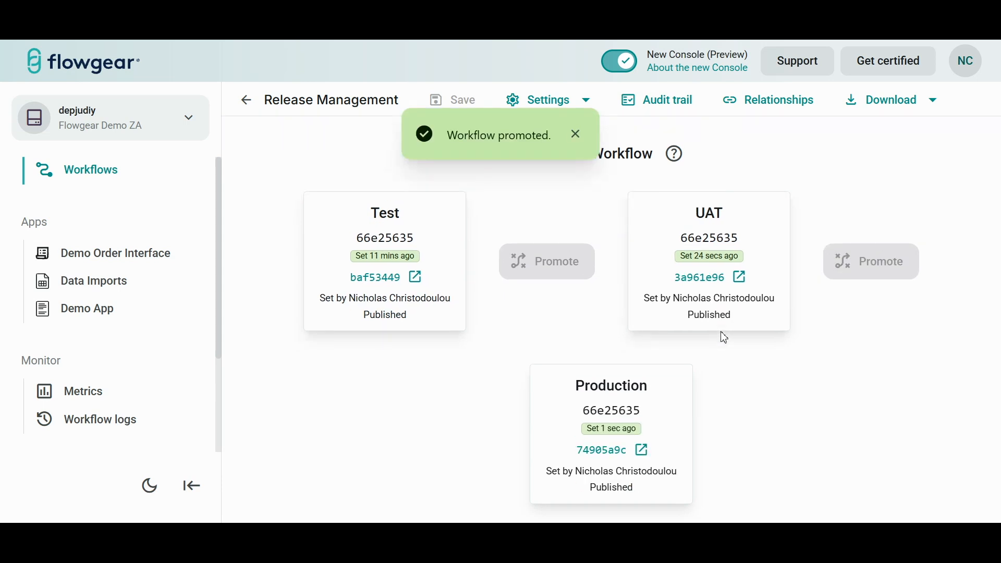
pyautogui.click(607, 449)
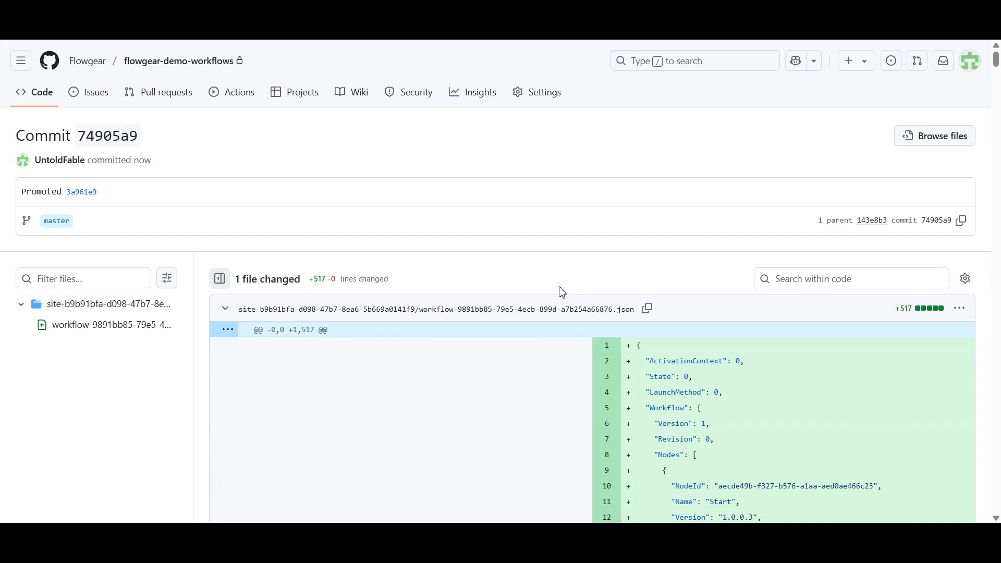
# - Scroll through the 517-line workflow JSON diff of commit 74905a9 and back to the top
pyautogui.scroll(-8, 516, 356)
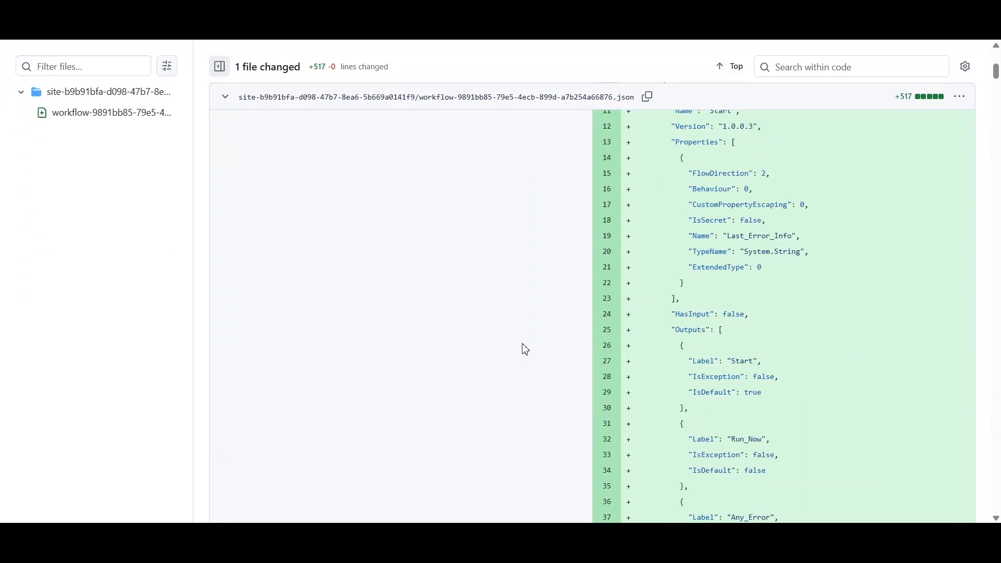
pyautogui.scroll(7, 523, 346)
pyautogui.scroll(1, 526, 348)
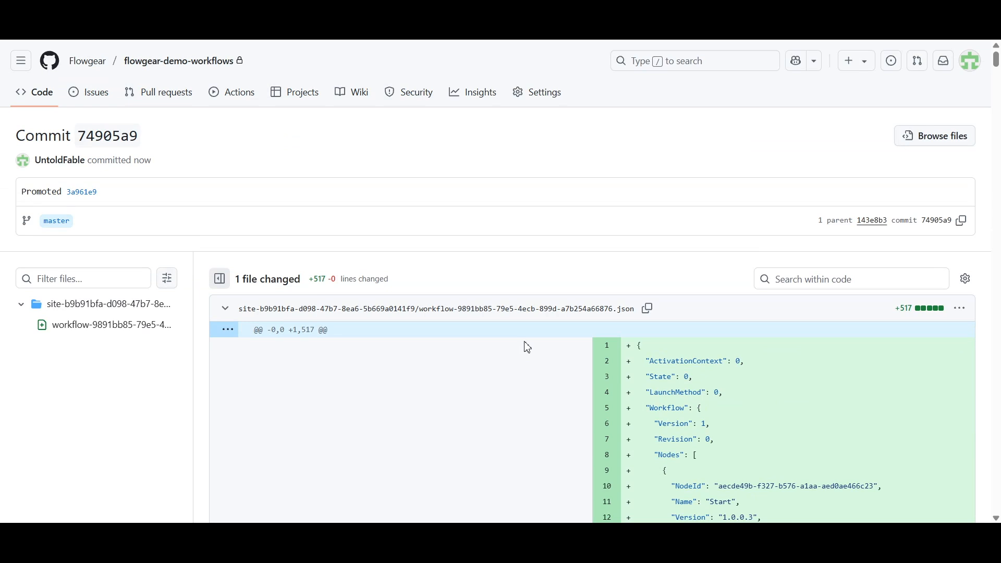
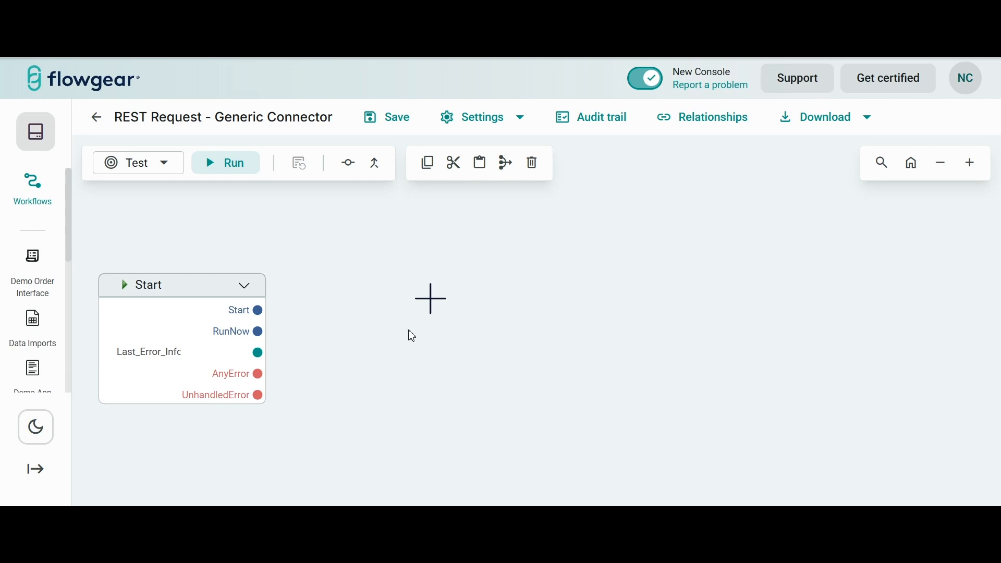
# - Add a REST Request node found by searching 'rest req' and create a new connection for it
pyautogui.click(436, 305)
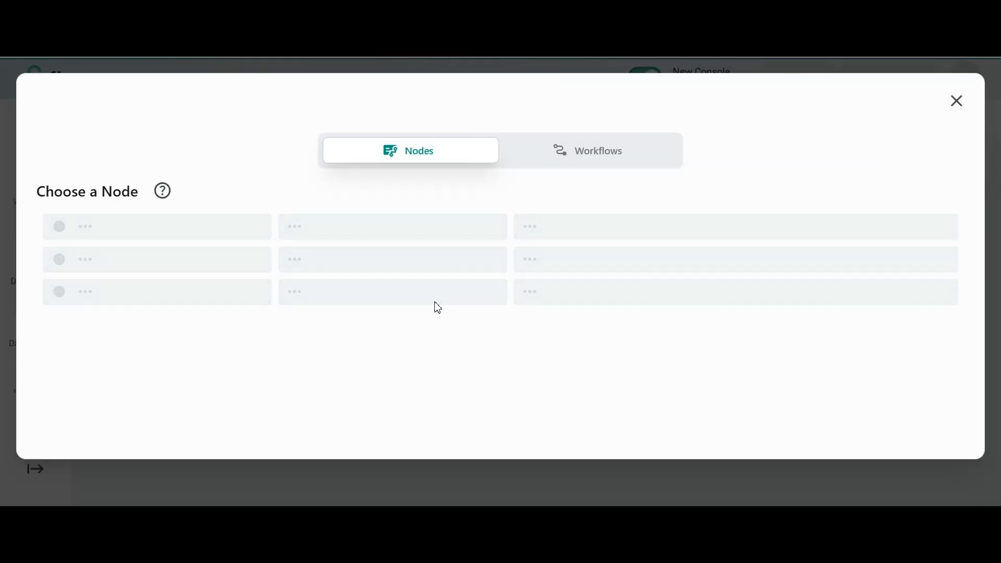
pyautogui.write('rest req')
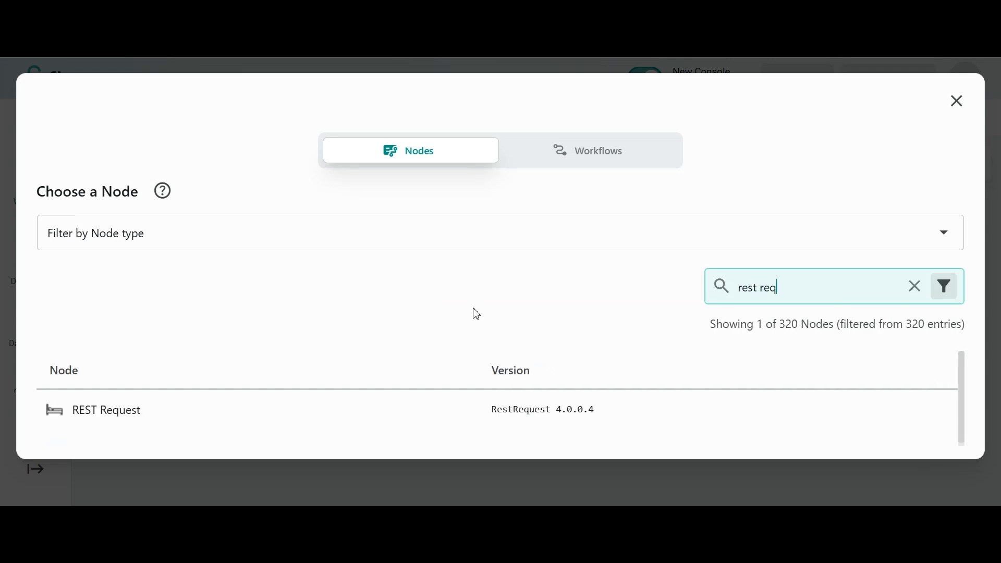
pyautogui.click(197, 407)
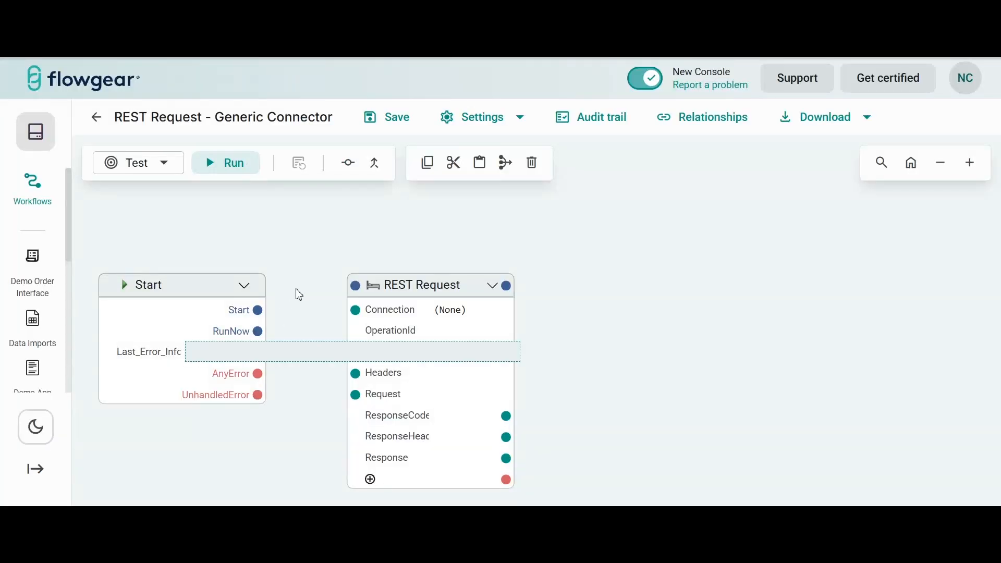
pyautogui.scroll(-2, 566, 298)
pyautogui.click(498, 225)
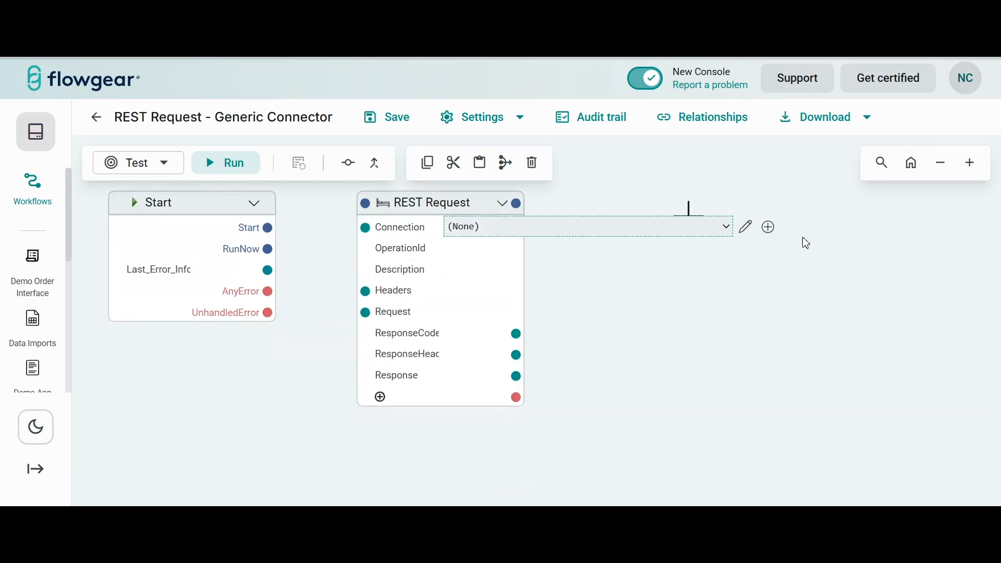
pyautogui.click(770, 229)
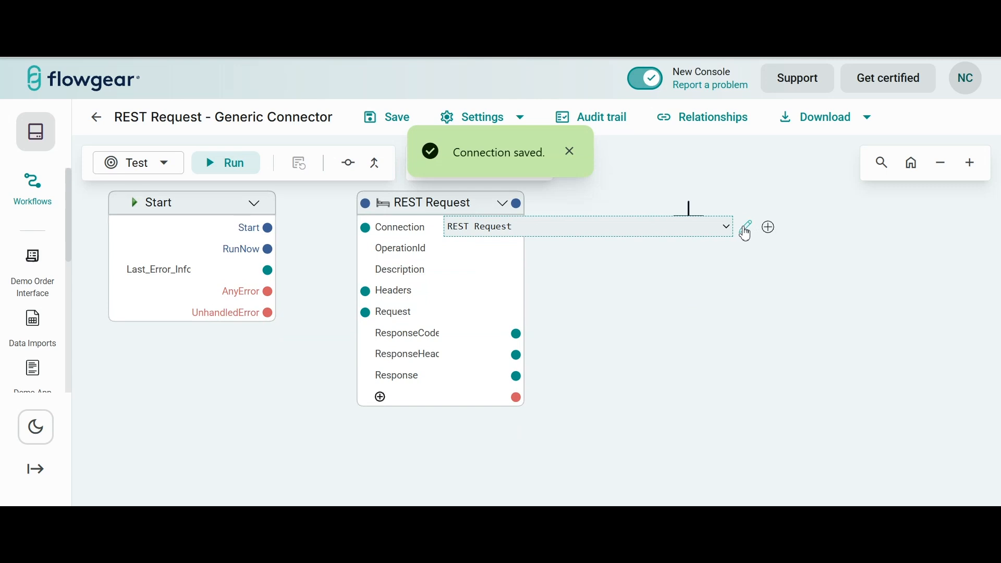
pyautogui.click(747, 229)
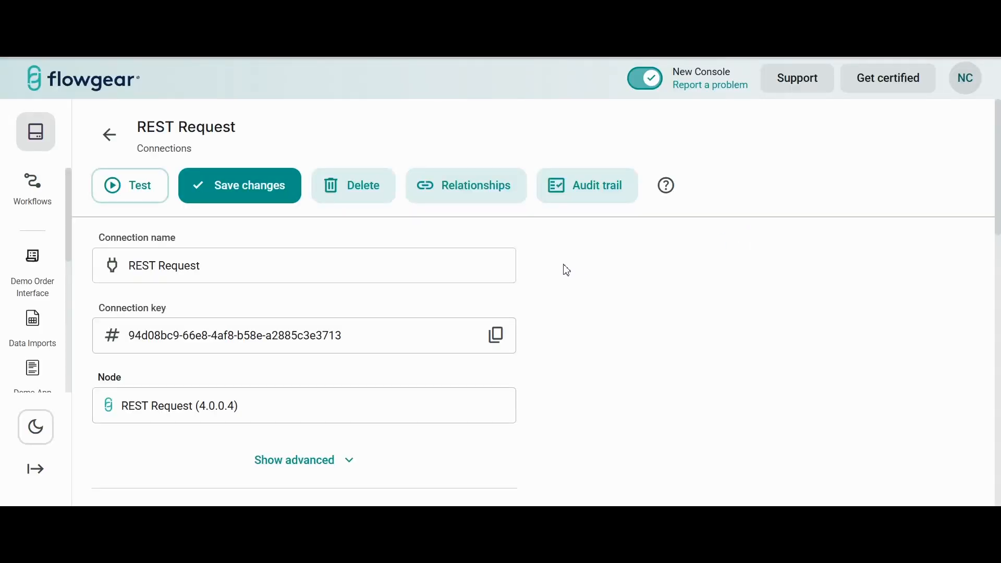
# - Scroll the REST Request connection settings down to the OpenApiUrl field
pyautogui.scroll(-4, 529, 263)
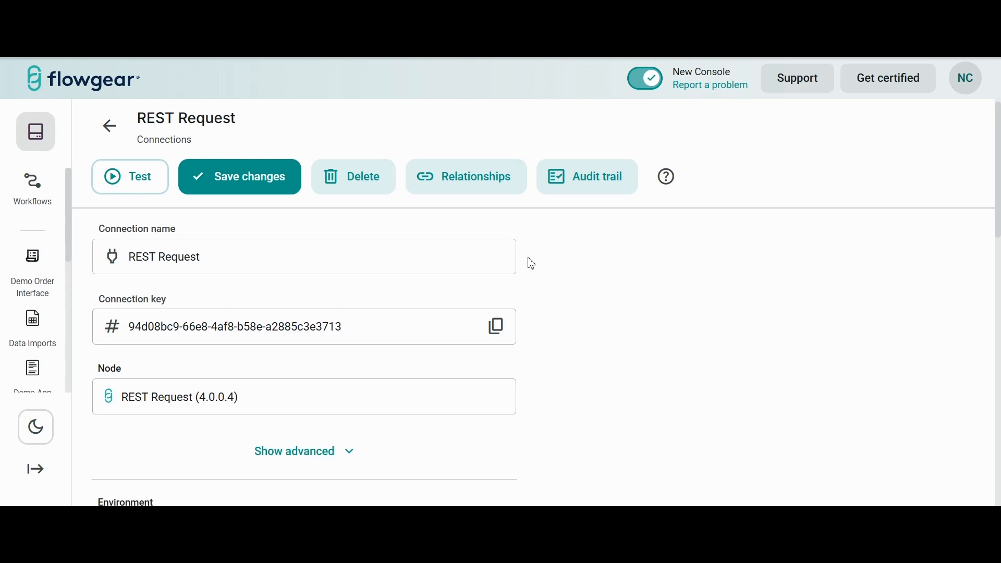
pyautogui.scroll(-4, 531, 263)
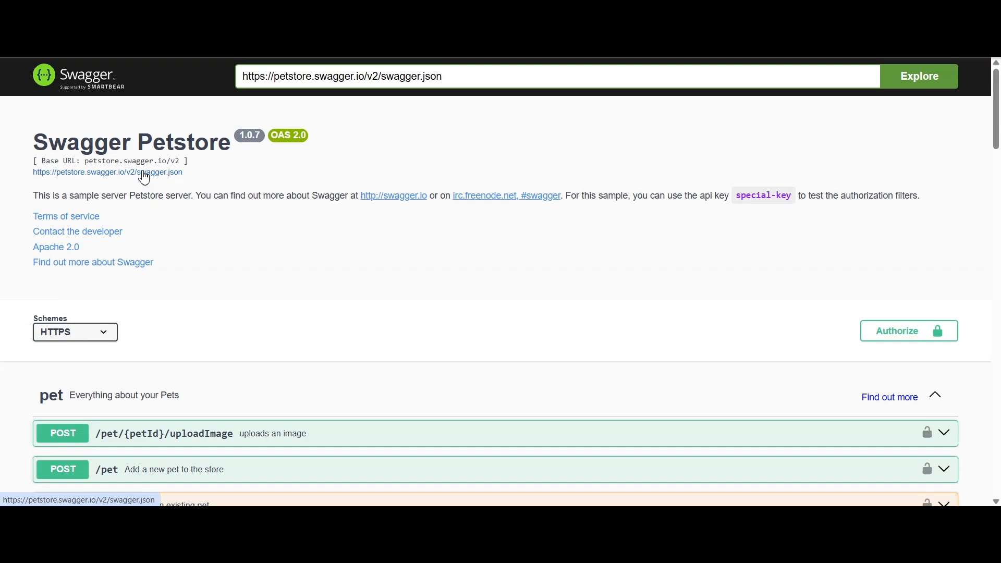
# - View the Petstore's raw swagger.json definition, then return to the Flowgear connection settings
pyautogui.click(145, 178)
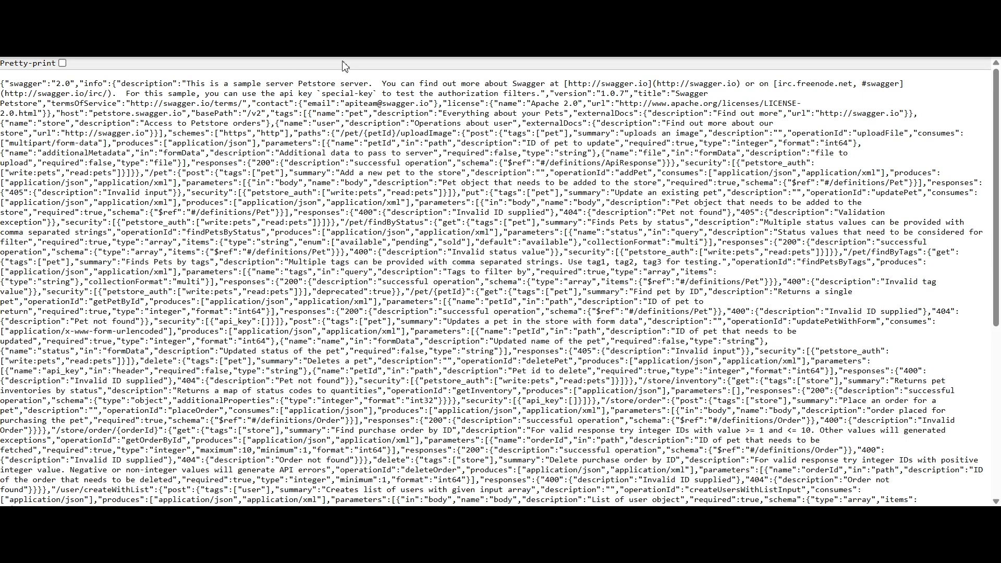
pyautogui.hotkey('ctrl', 'Tab')
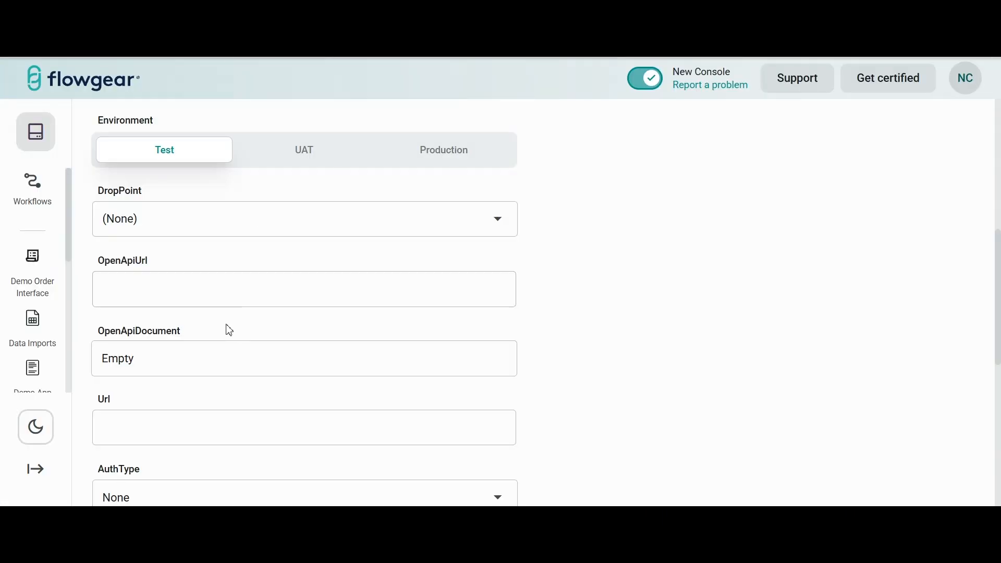
# - Paste the swagger.json URL into OpenApiUrl, rename the connection 'OpenAPI Test', and save it
pyautogui.click(164, 281)
pyautogui.write('https://petstore.swagger.io/v2/swagger.json')
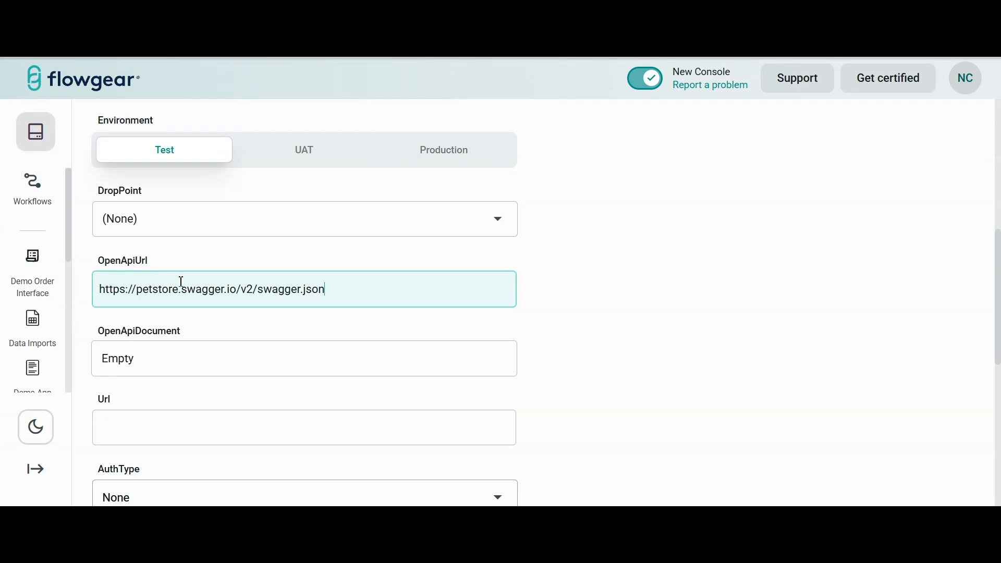
pyautogui.scroll(5, 235, 283)
pyautogui.scroll(3, 235, 283)
pyautogui.tripleClick(212, 281)
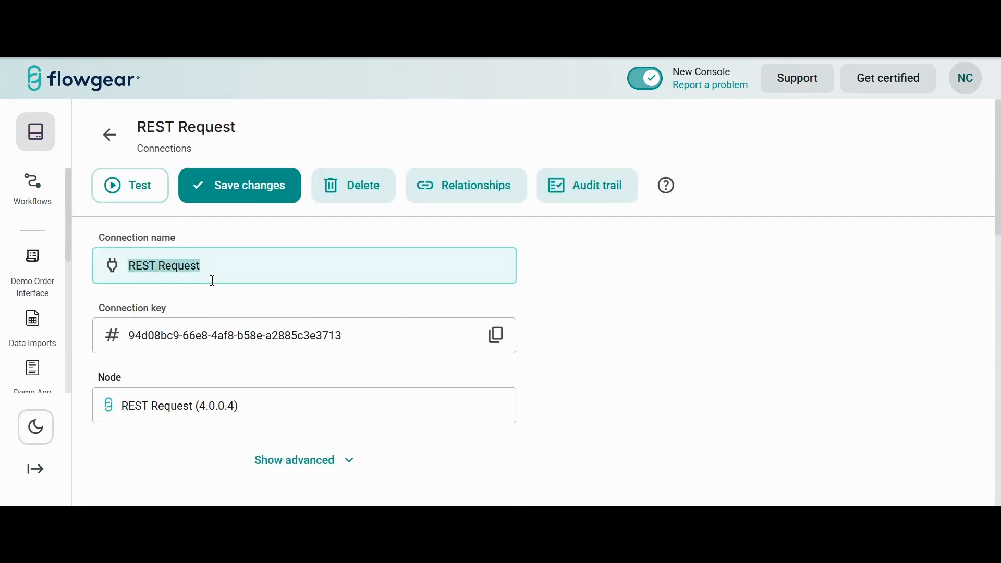
pyautogui.write('Open')
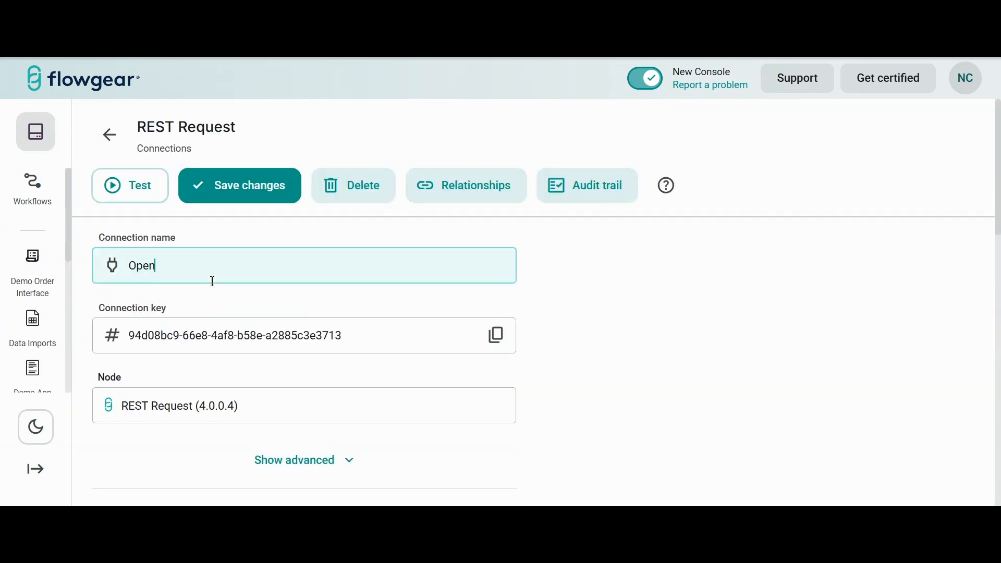
pyautogui.write('API Test')
pyautogui.click(227, 195)
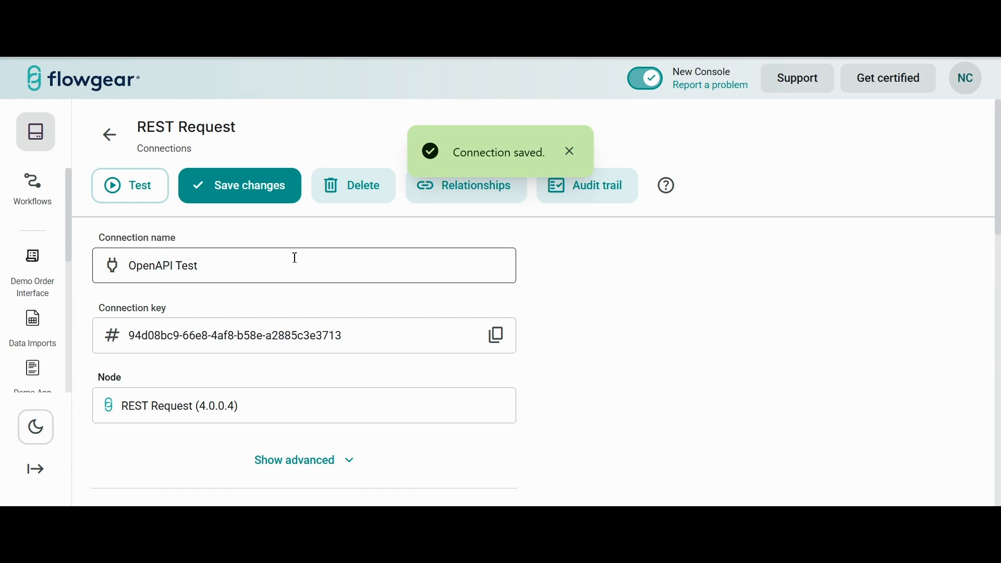
# - Refresh the connection's metadata and dismiss the success notice
pyautogui.scroll(-15, 295, 258)
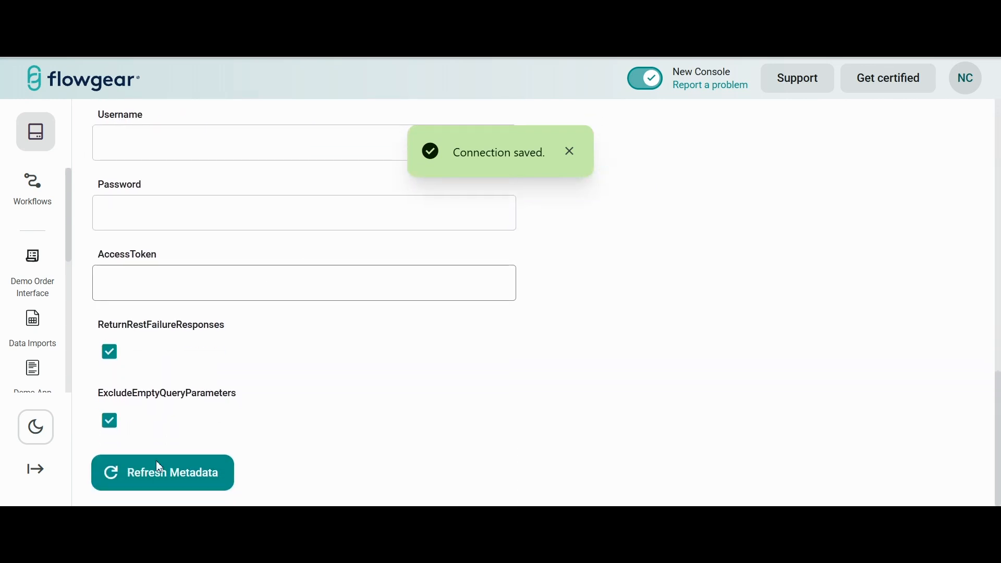
pyautogui.click(155, 483)
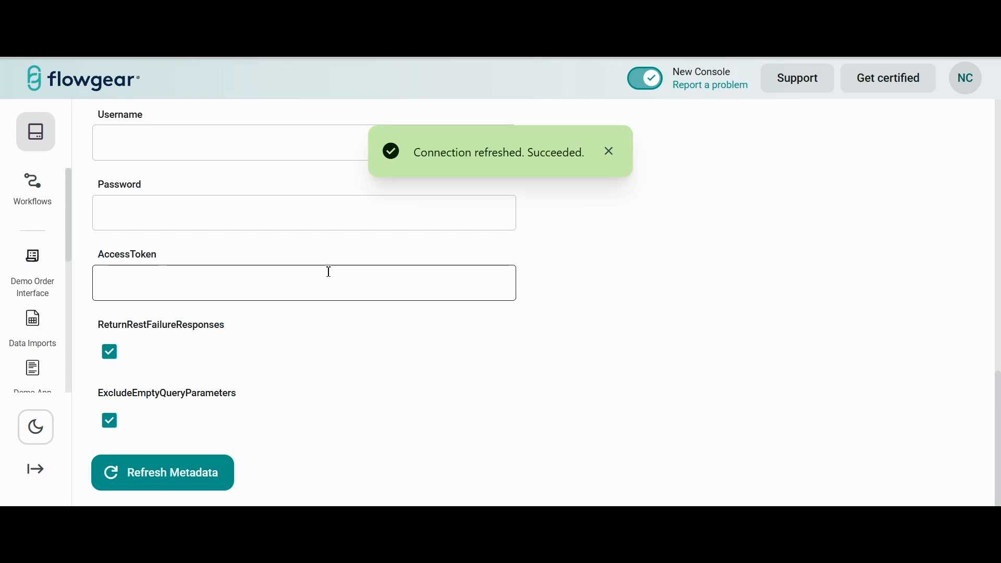
pyautogui.scroll(10, 328, 270)
pyautogui.moveTo(587, 139); pyautogui.dragTo(388, 171)
pyautogui.click(614, 254)
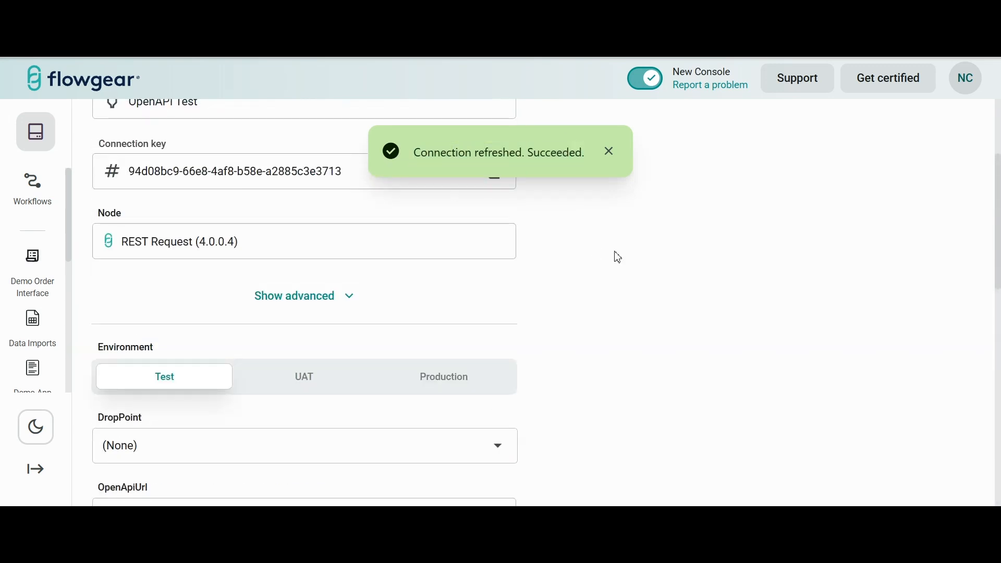
pyautogui.scroll(3, 312, 306)
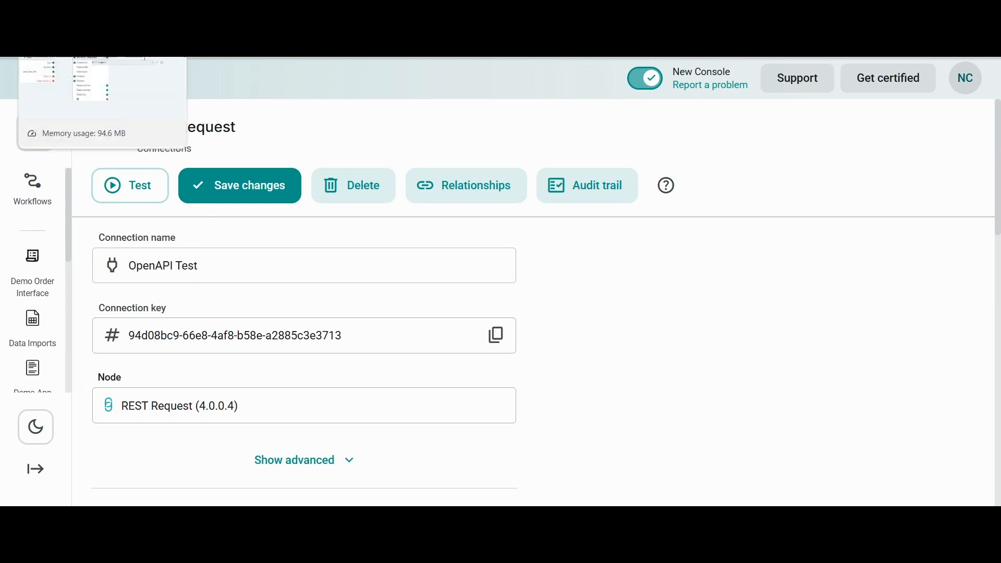
# - Back on the canvas, set the REST Request node to the getInventory sample operation
pyautogui.click(99, 21)
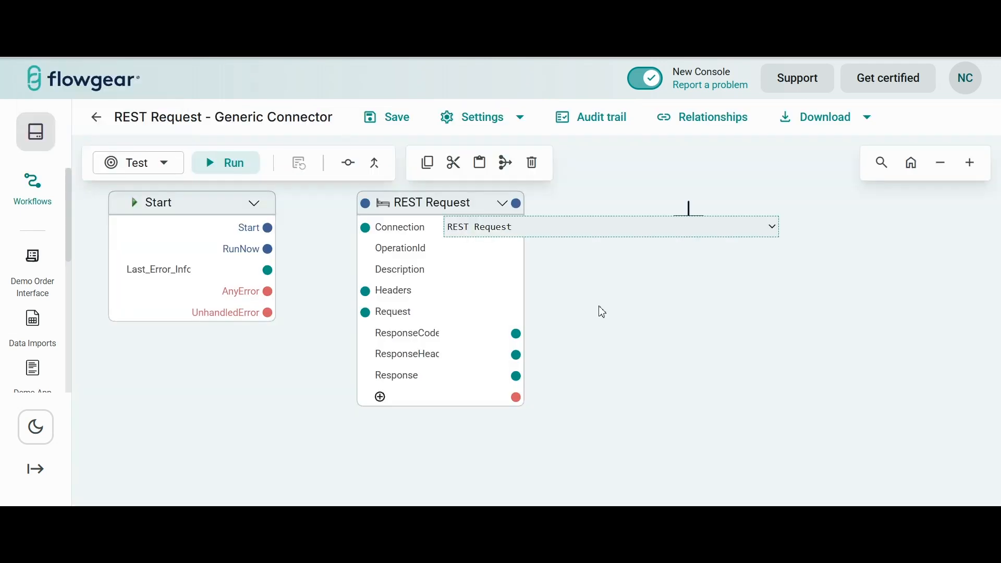
pyautogui.click(503, 204)
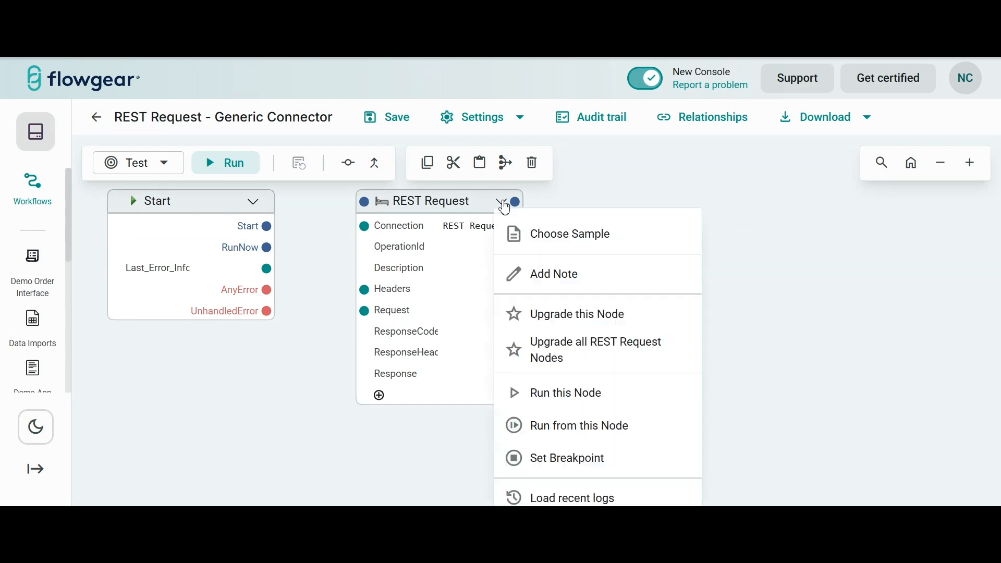
pyautogui.click(546, 240)
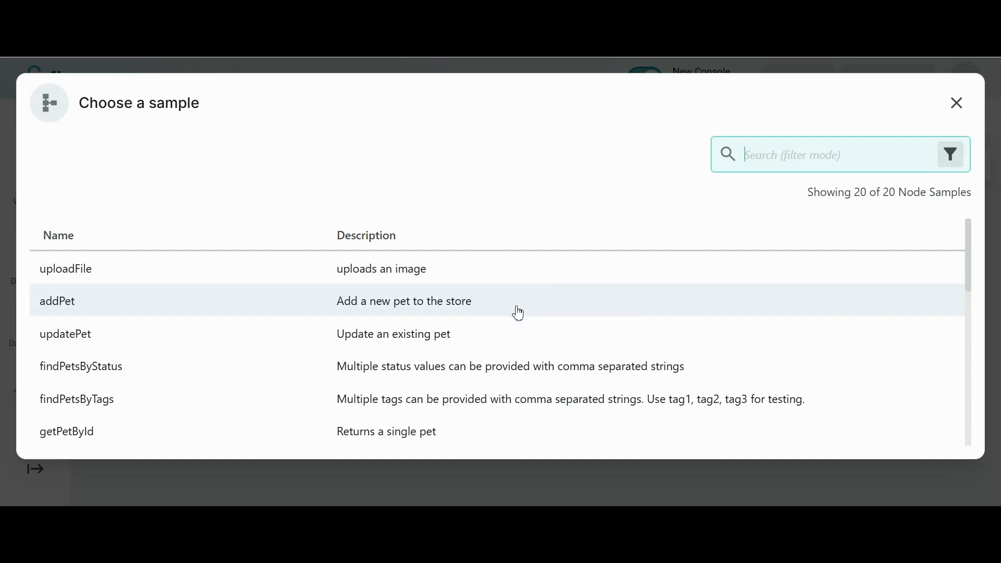
pyautogui.scroll(-3, 524, 304)
pyautogui.scroll(-4, 518, 312)
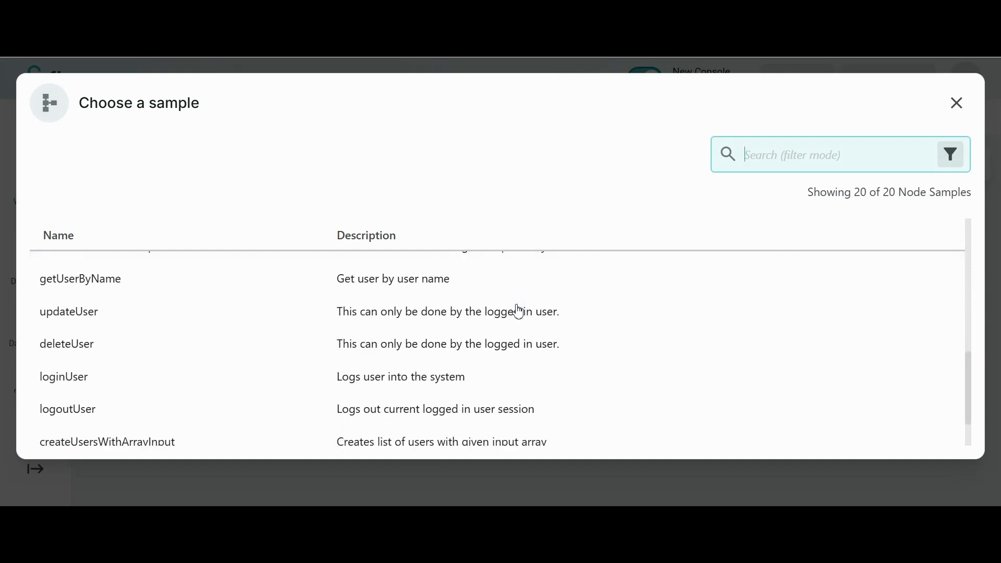
pyautogui.scroll(4, 519, 315)
pyautogui.scroll(3, 520, 320)
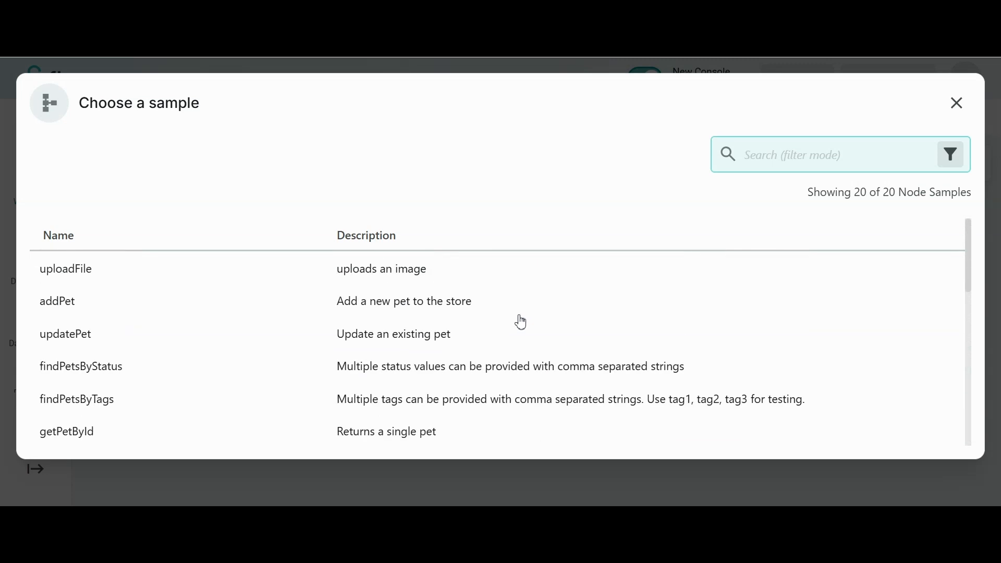
pyautogui.scroll(-4, 444, 321)
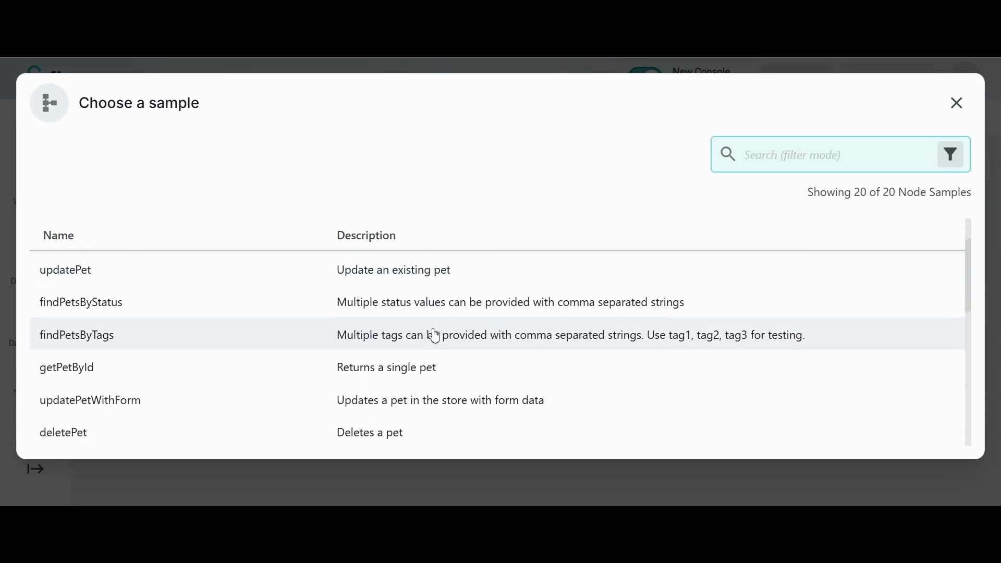
pyautogui.scroll(-5, 437, 340)
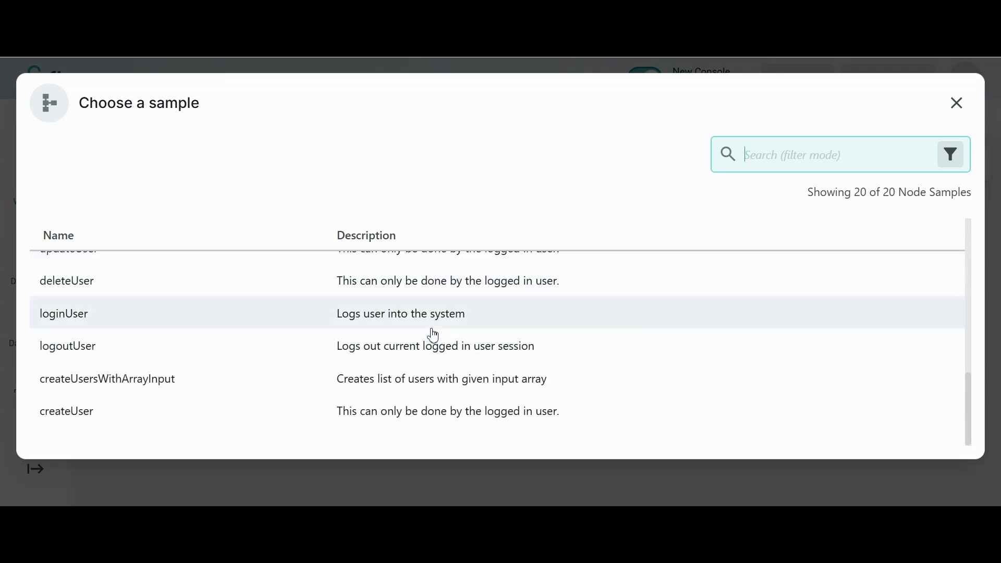
pyautogui.scroll(3, 198, 373)
pyautogui.scroll(3, 188, 376)
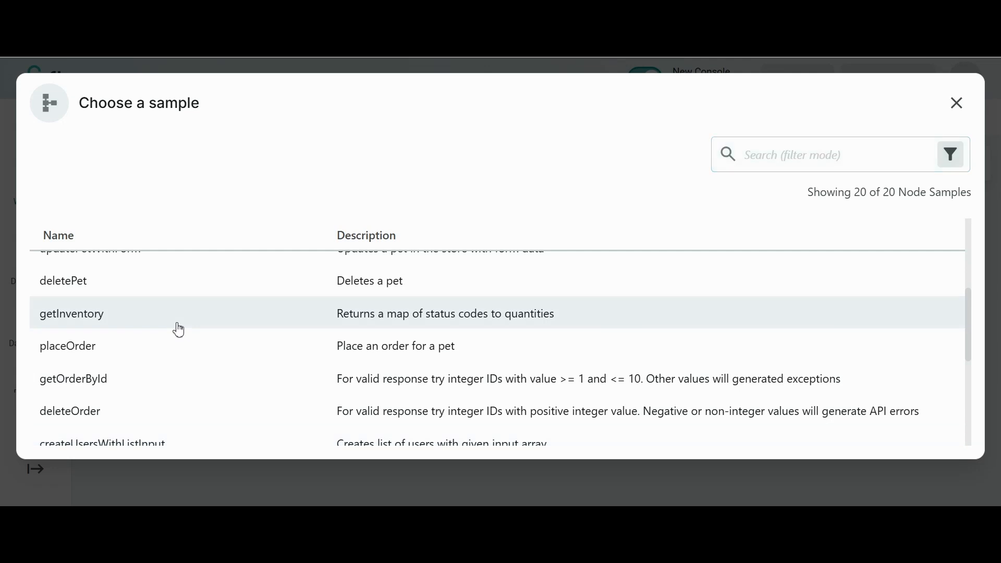
pyautogui.click(177, 329)
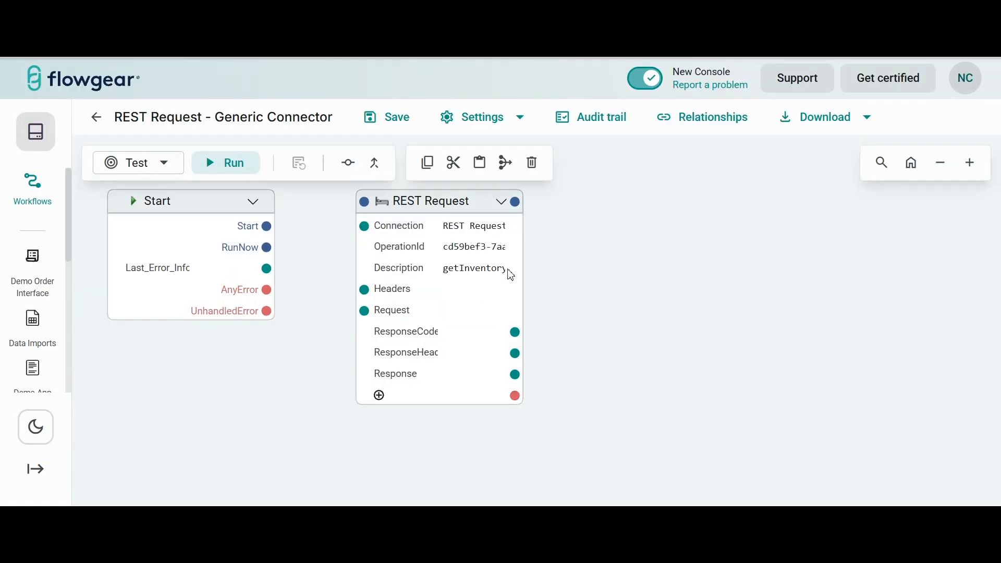
# - Inspect the node's Description, OperationId and Headers values
pyautogui.click(506, 269)
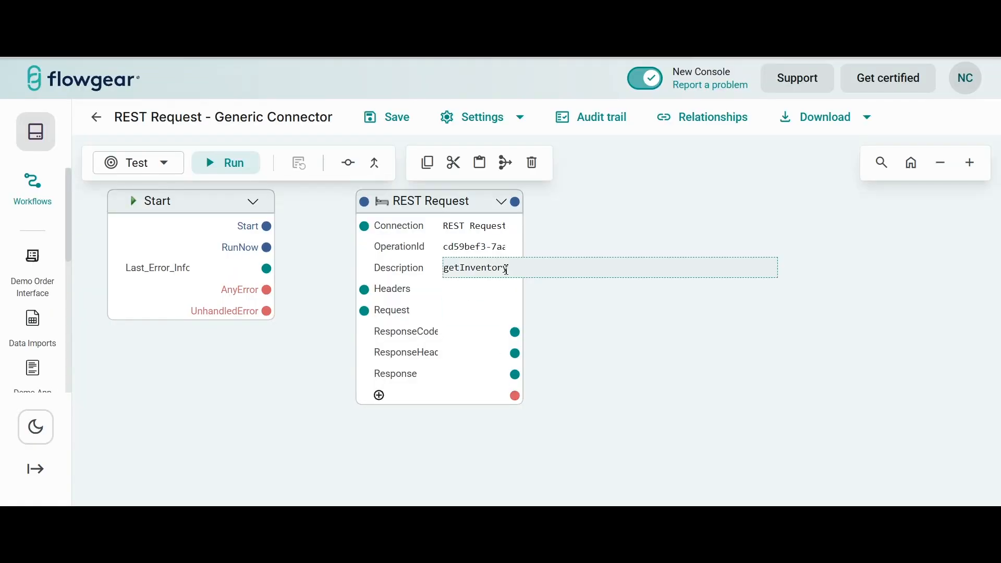
pyautogui.click(495, 246)
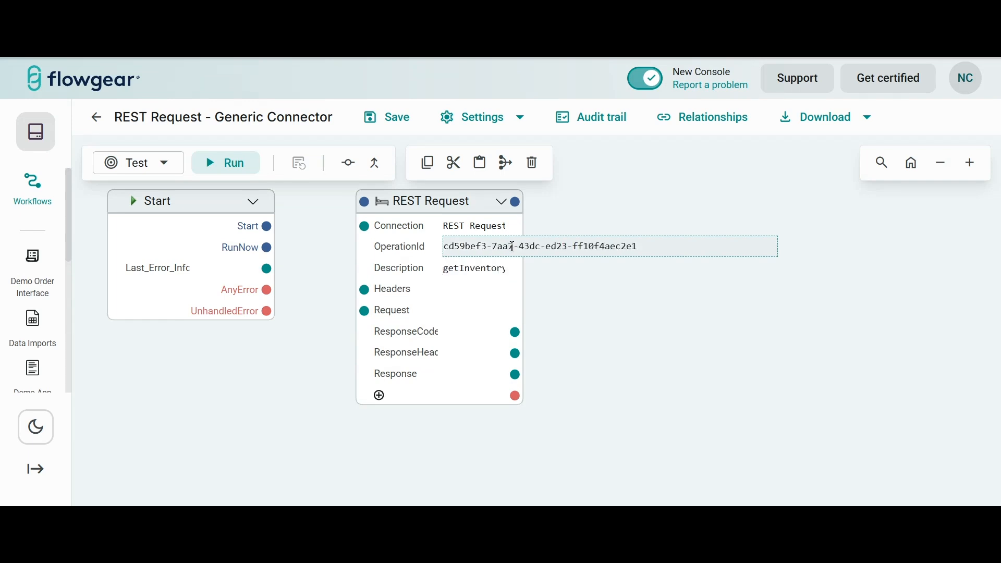
pyautogui.click(475, 289)
pyautogui.click(319, 359)
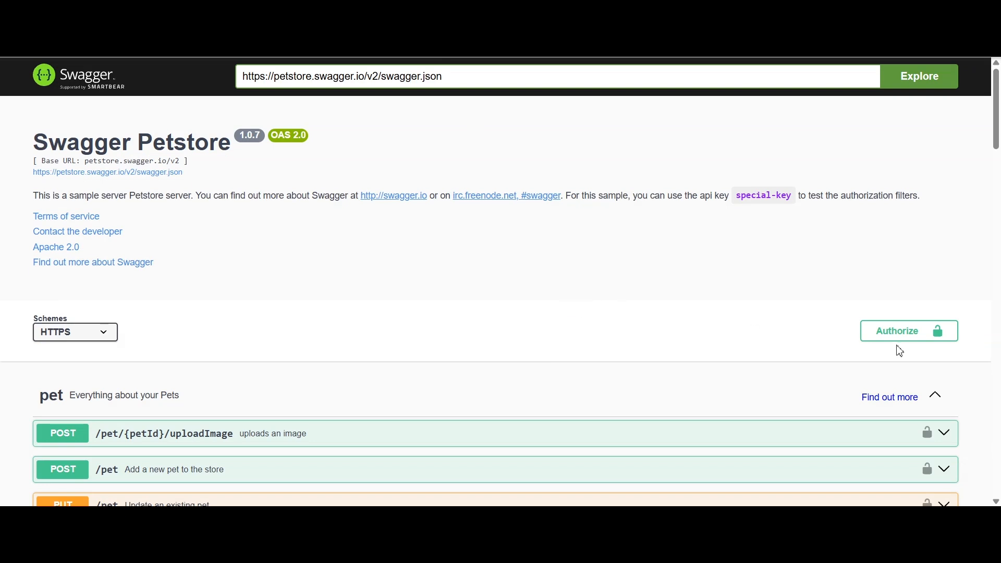
# - Open Swagger's Authorize dialog and select the api_key header name
pyautogui.click(911, 338)
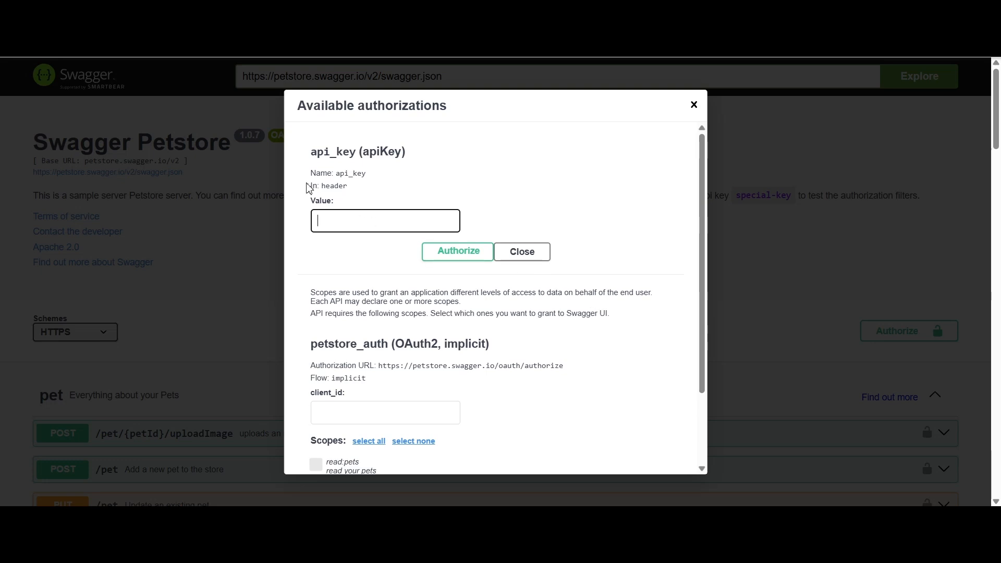
pyautogui.moveTo(336, 173); pyautogui.dragTo(371, 191)
pyautogui.click(365, 205)
pyautogui.click(361, 216)
pyautogui.click(469, 180)
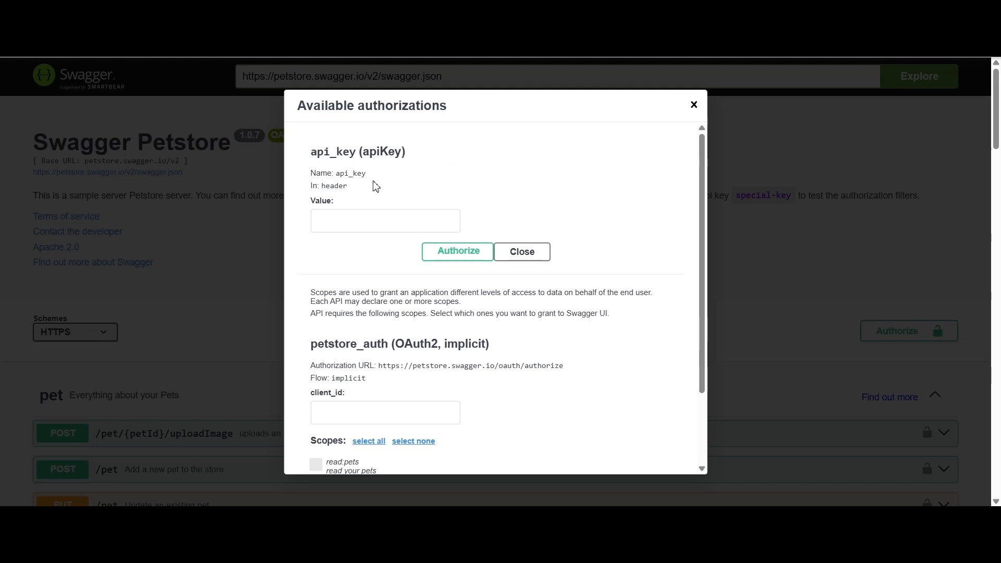
pyautogui.moveTo(364, 173); pyautogui.dragTo(336, 174)
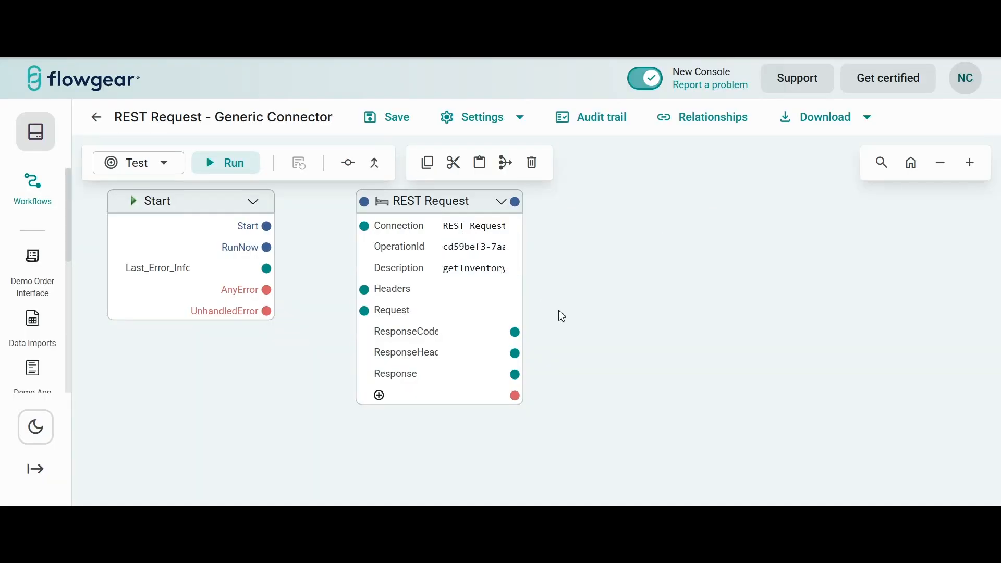
# - Set the node's Headers to 'api_key:' plus the test key, and wire Start's RunNow to it
pyautogui.click(477, 292)
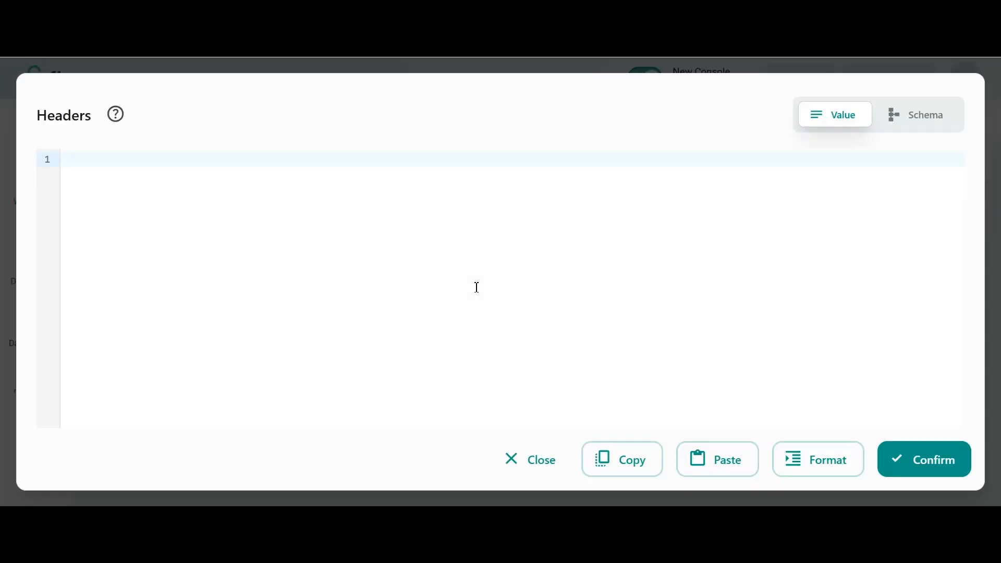
pyautogui.write('api_key:')
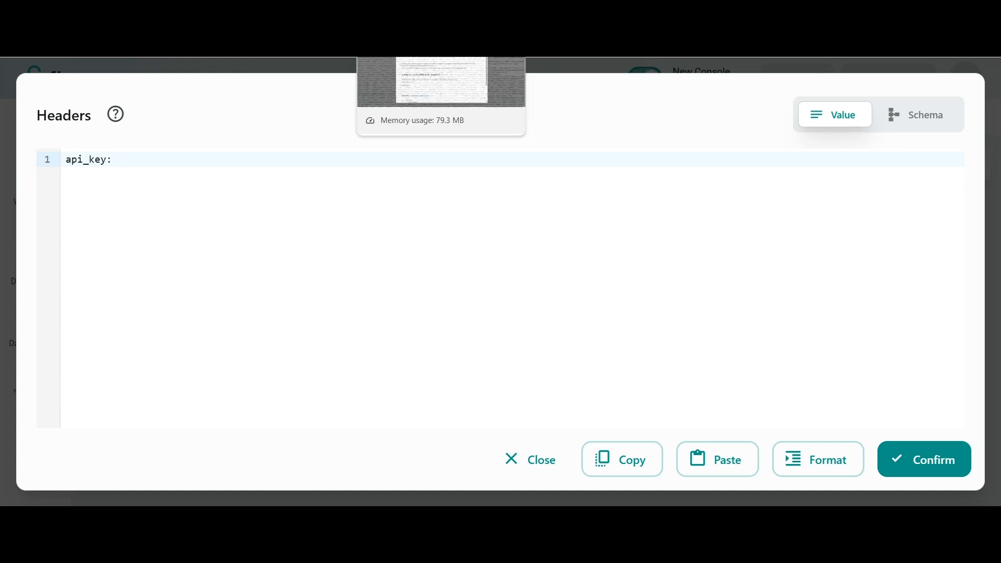
pyautogui.click(412, 47)
pyautogui.click(358, 226)
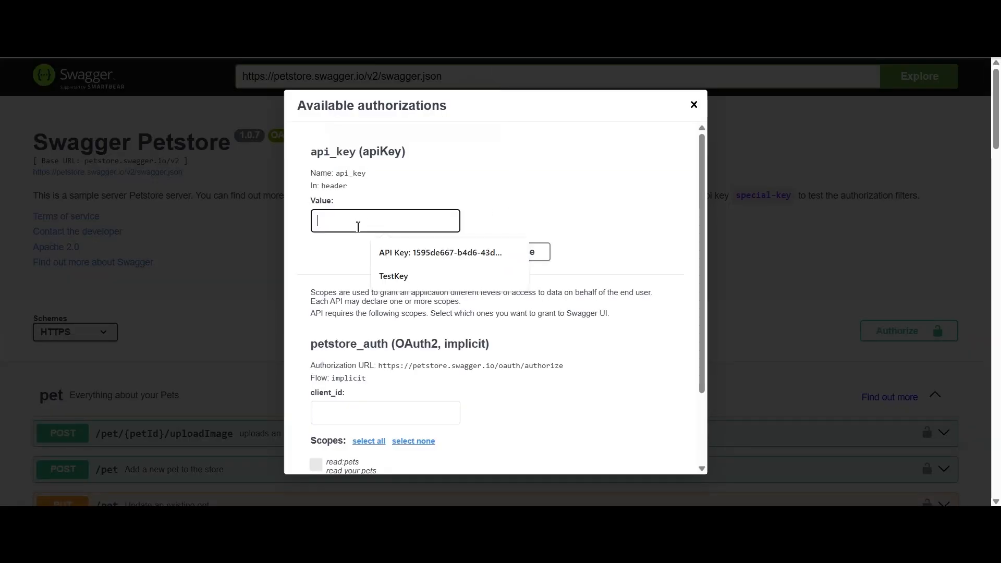
pyautogui.click(401, 278)
pyautogui.doubleClick(395, 226)
pyautogui.hotkey('ctrl', 'c')
pyautogui.click(451, 253)
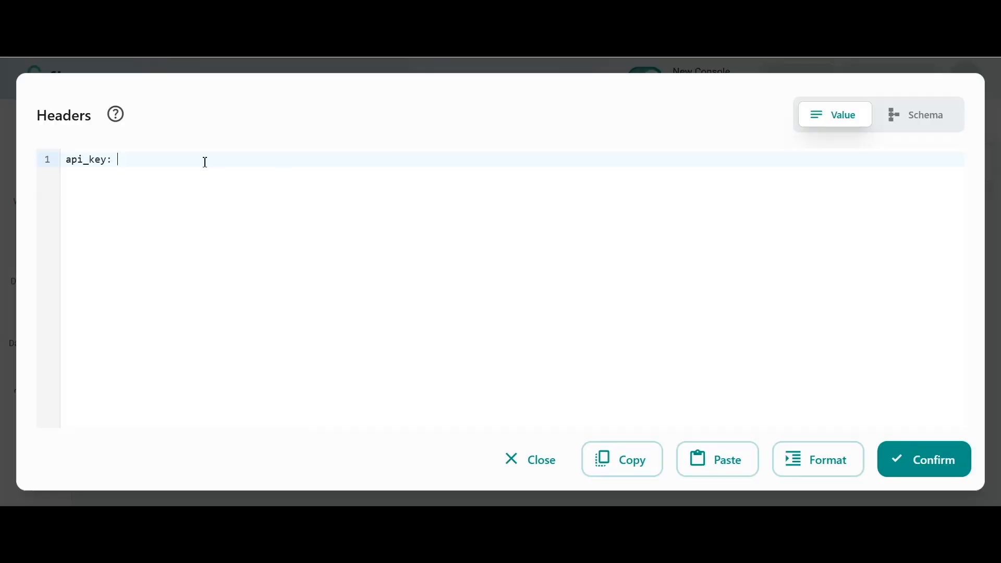
pyautogui.hotkey('ctrl', 'v')
pyautogui.click(912, 460)
pyautogui.moveTo(263, 267); pyautogui.dragTo(360, 221)
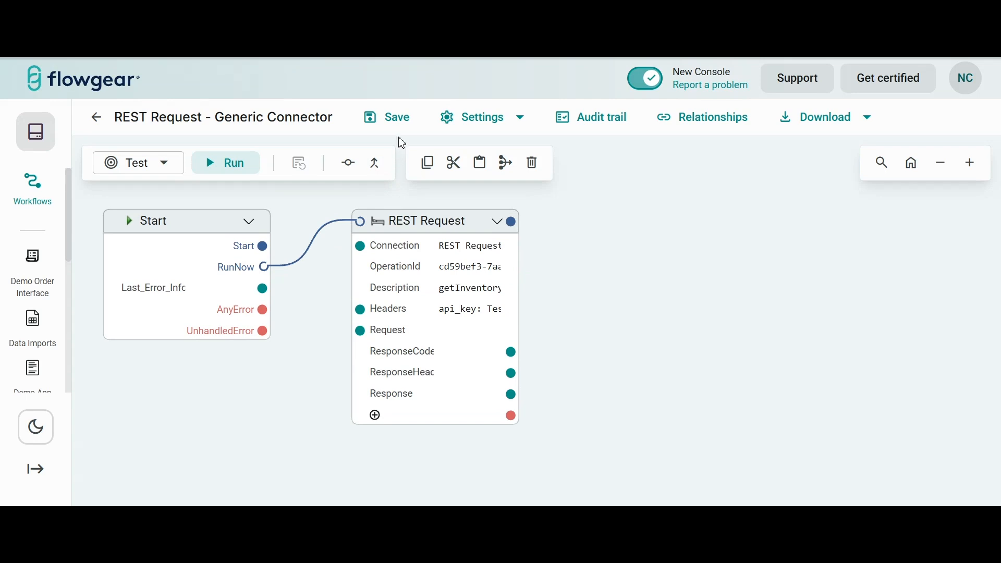
# - Run the workflow and check the getInventory response JSON with sold, pending and available counts
pyautogui.click(250, 167)
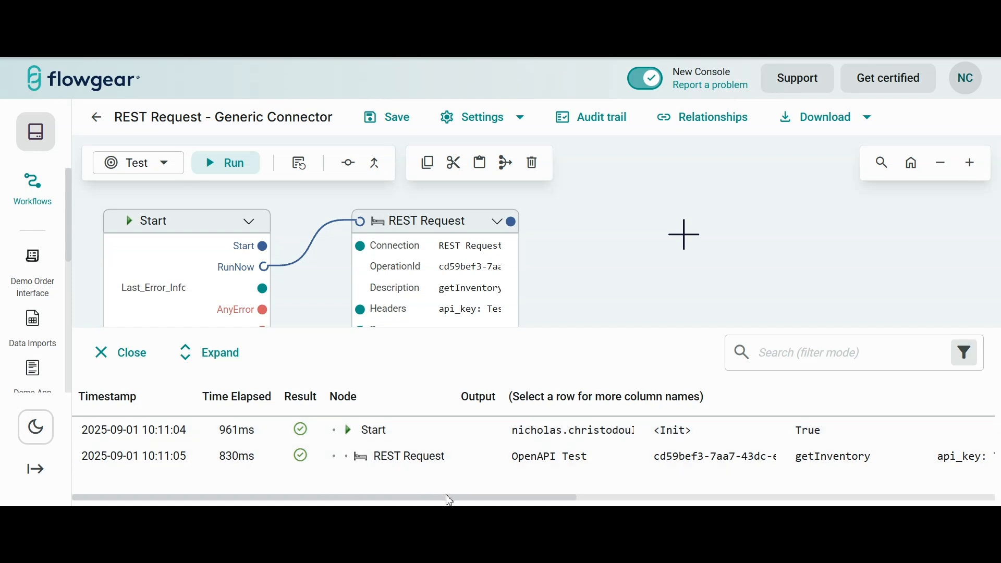
pyautogui.hscroll(8, 570, 496)
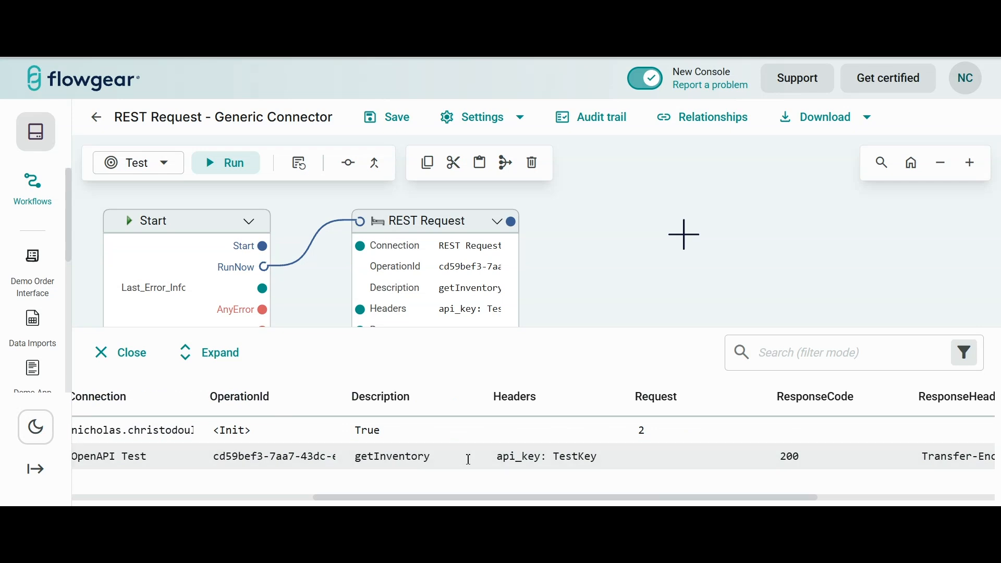
pyautogui.moveTo(594, 498); pyautogui.dragTo(855, 498)
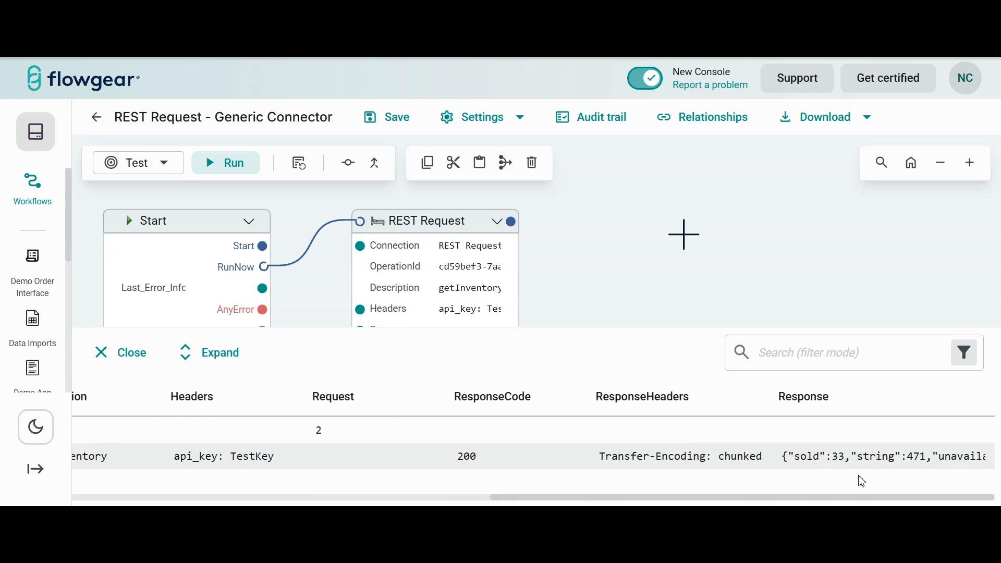
pyautogui.click(860, 463)
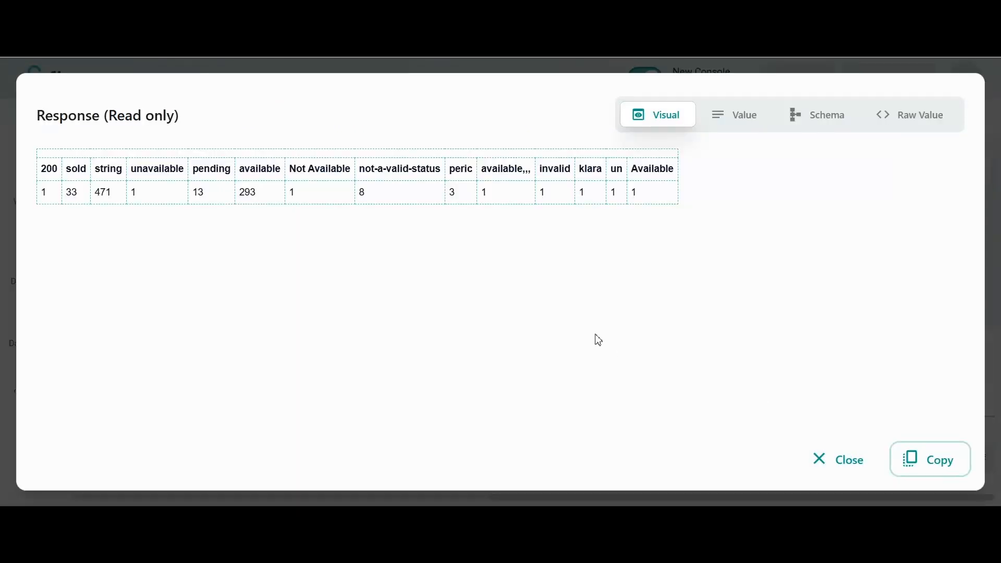
pyautogui.click(750, 119)
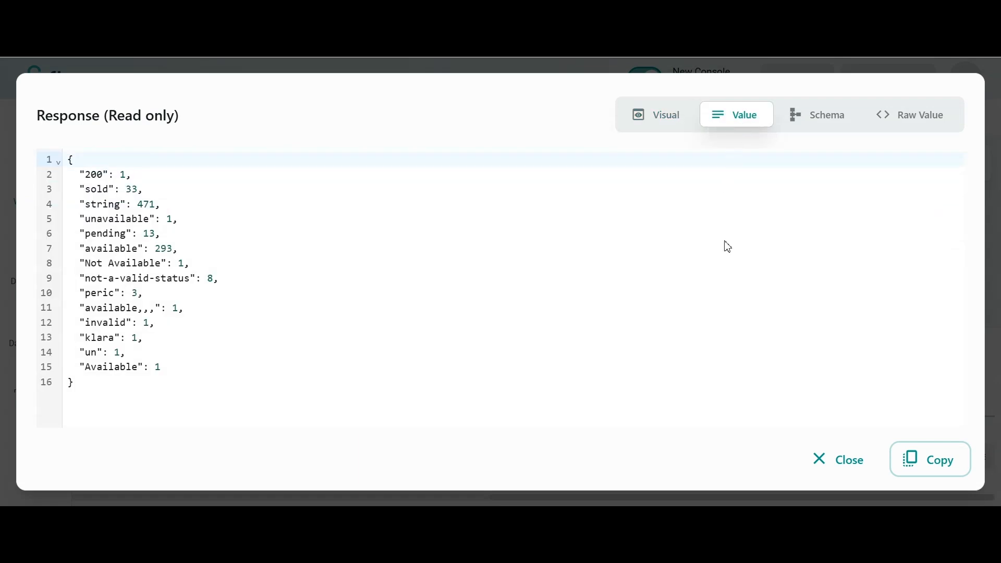
pyautogui.click(850, 460)
# - Open the REST Request connection settings and place the caret in the Url field
pyautogui.moveTo(565, 240); pyautogui.dragTo(628, 202)
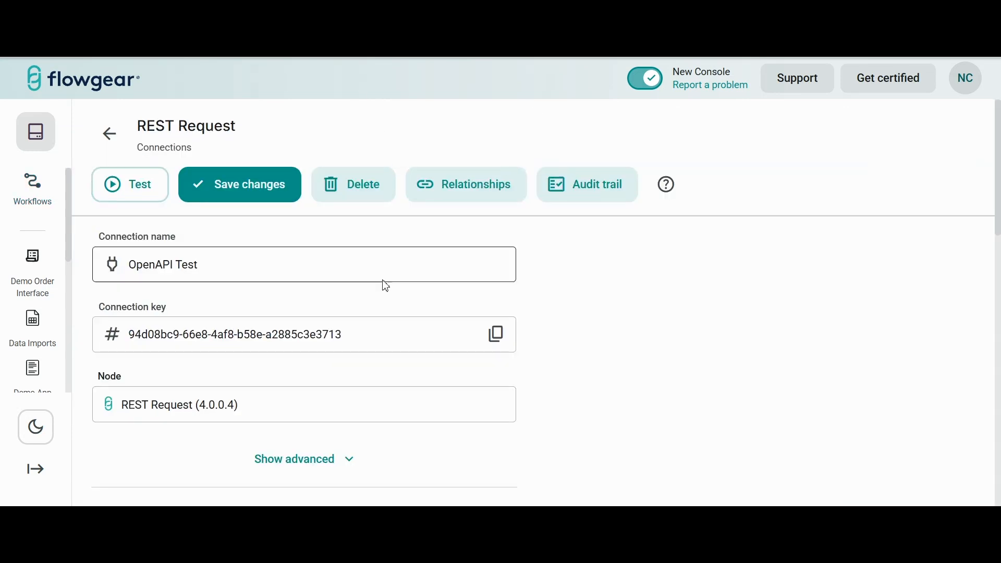
pyautogui.scroll(-5, 385, 283)
pyautogui.scroll(-5, 392, 276)
pyautogui.click(174, 240)
pyautogui.click(179, 237)
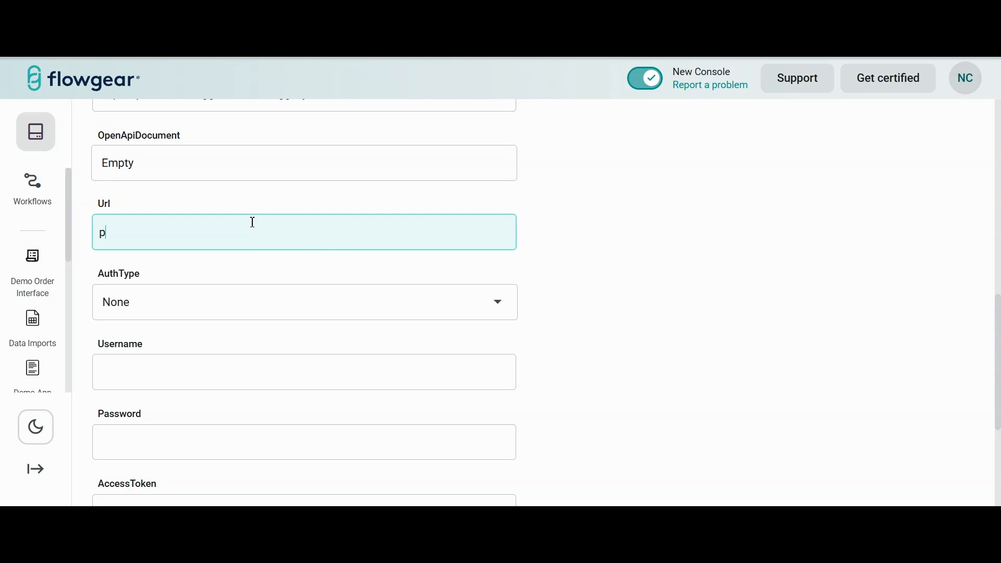
# - Leave the connection Url empty, keep AuthType at None, and scroll through the remaining settings
pyautogui.click(425, 315)
pyautogui.scroll(-2, 429, 315)
pyautogui.click(382, 254)
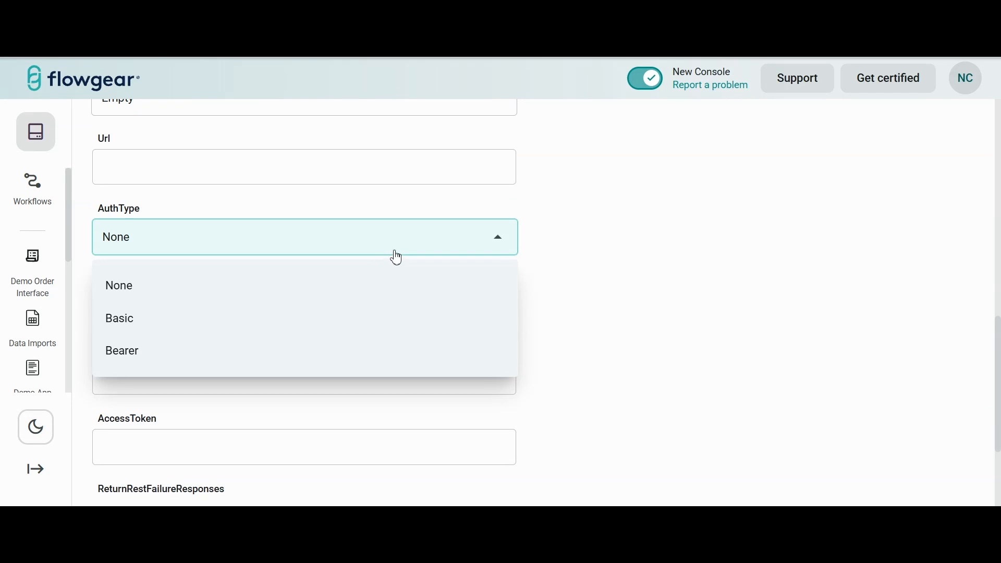
pyautogui.click(637, 232)
pyautogui.scroll(-1, 594, 239)
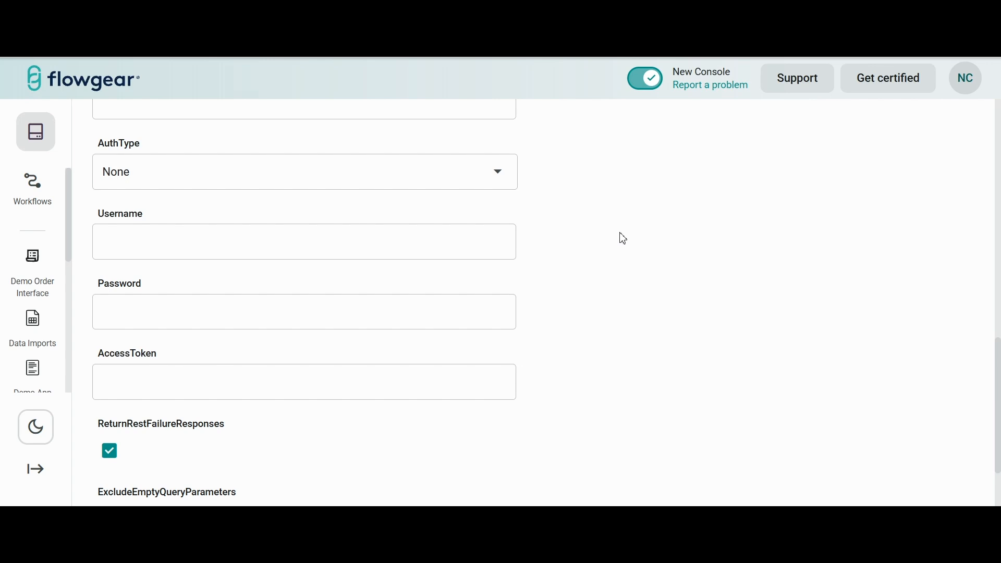
pyautogui.scroll(-2, 586, 237)
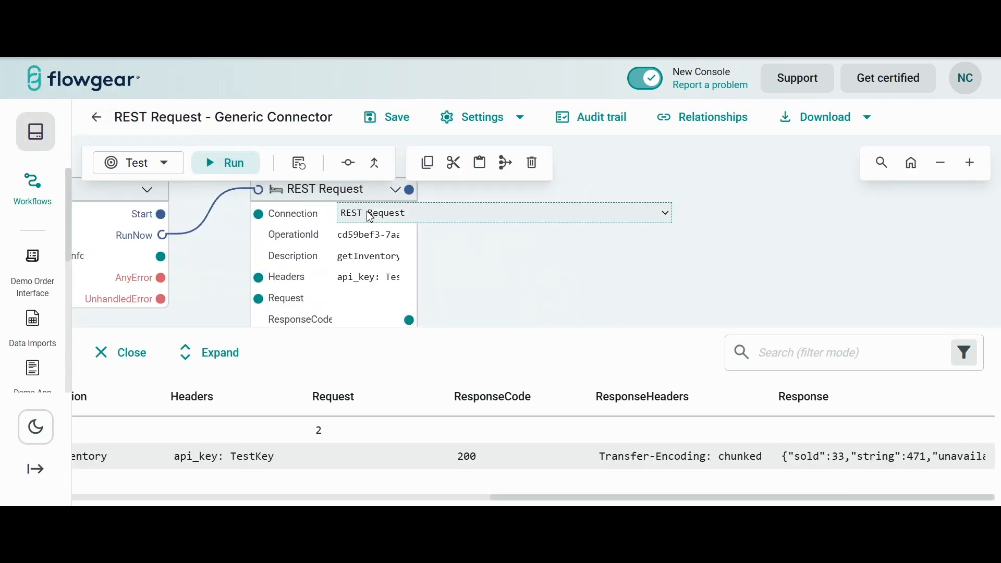
# - Close the test results and paste a copy of the REST Request node beside the original
pyautogui.click(106, 350)
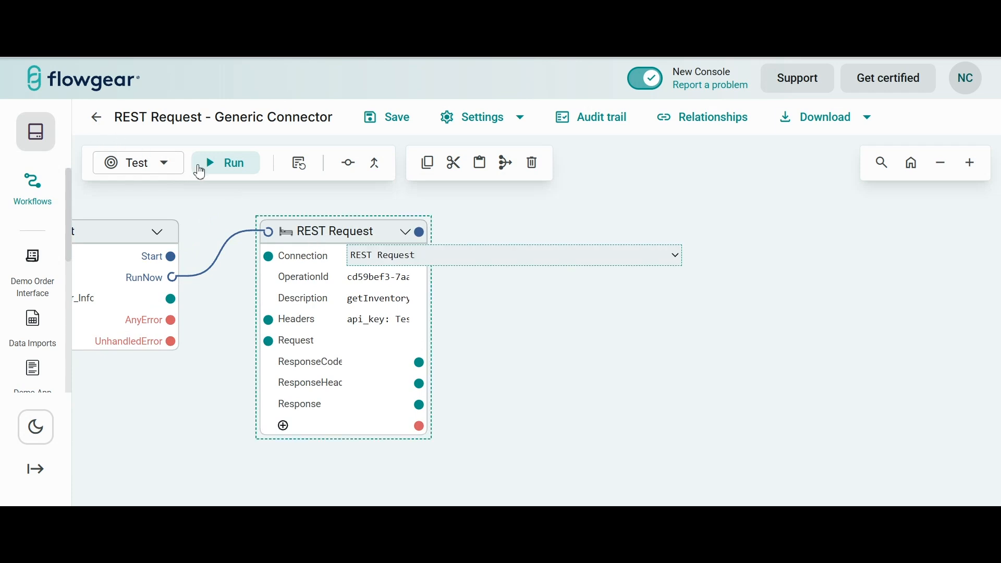
pyautogui.click(426, 165)
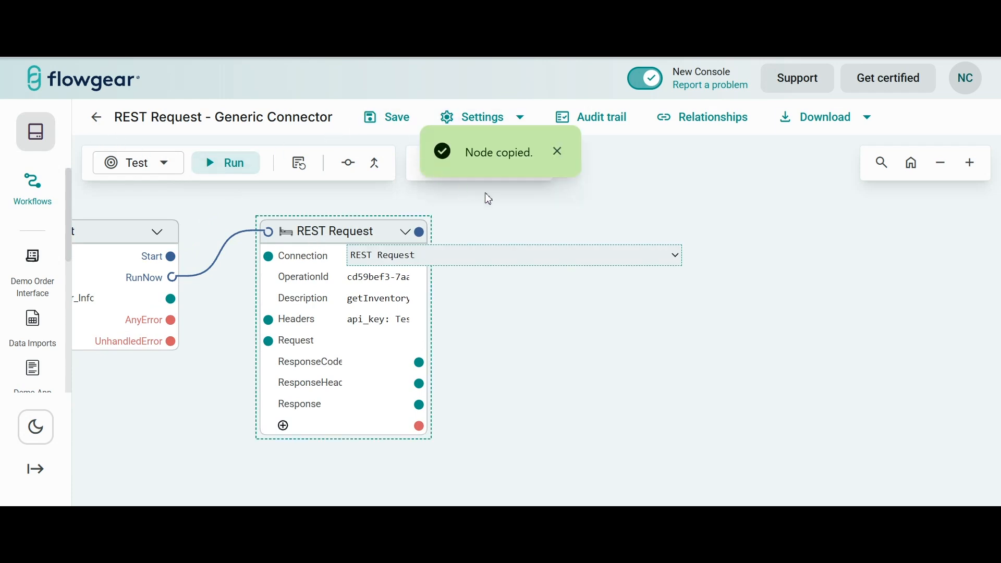
pyautogui.click(557, 152)
pyautogui.click(478, 166)
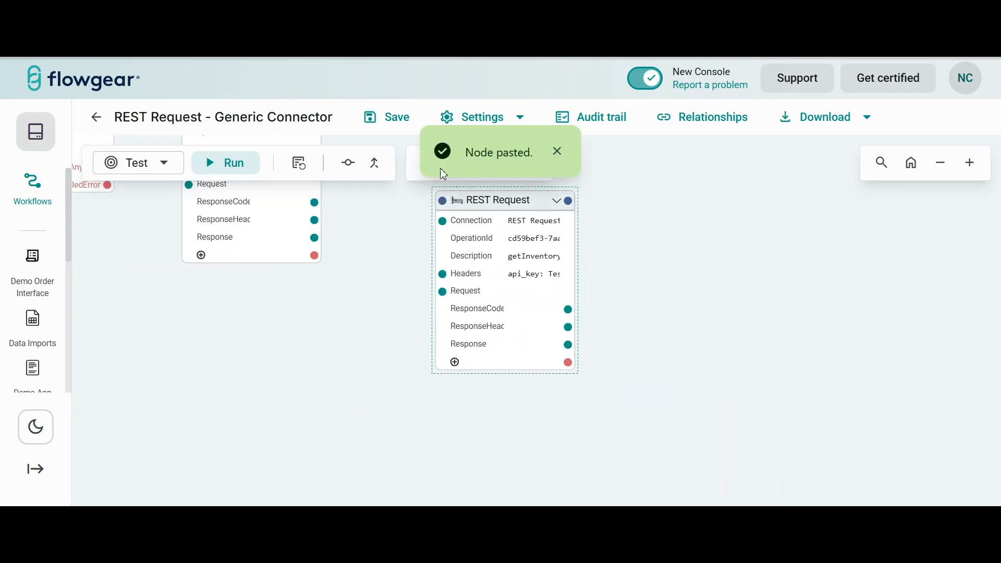
pyautogui.moveTo(409, 471); pyautogui.dragTo(409, 225)
# - Load the getPetById sample into the copied node, then delete that copy
pyautogui.click(491, 237)
pyautogui.click(523, 261)
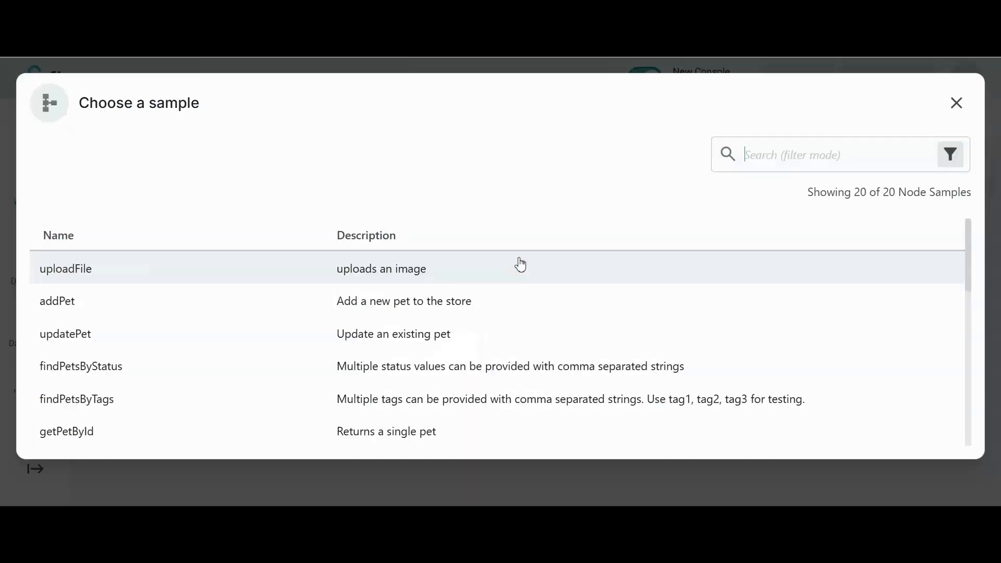
pyautogui.scroll(-1, 319, 295)
pyautogui.scroll(-1, 318, 294)
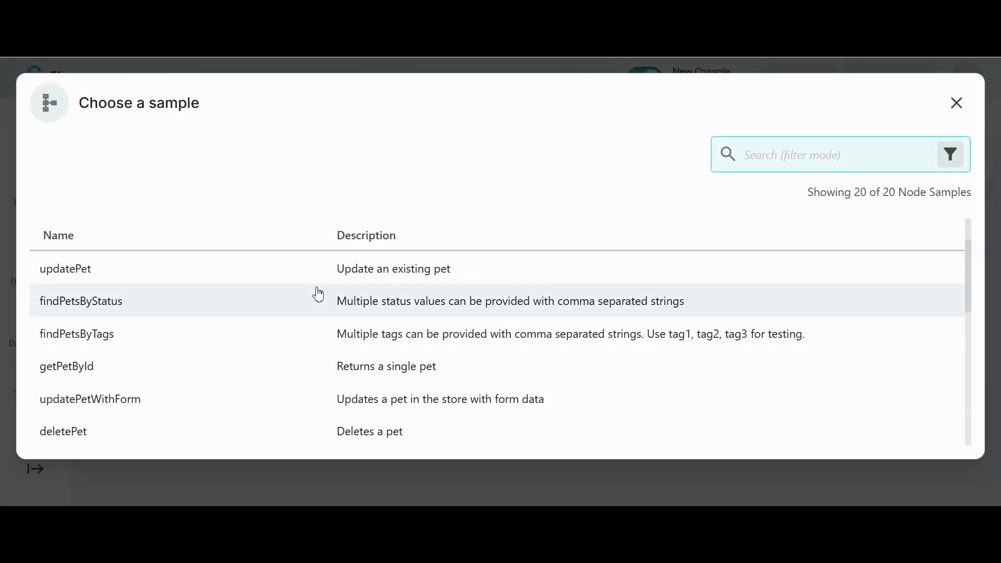
pyautogui.scroll(-2, 208, 323)
pyautogui.click(145, 313)
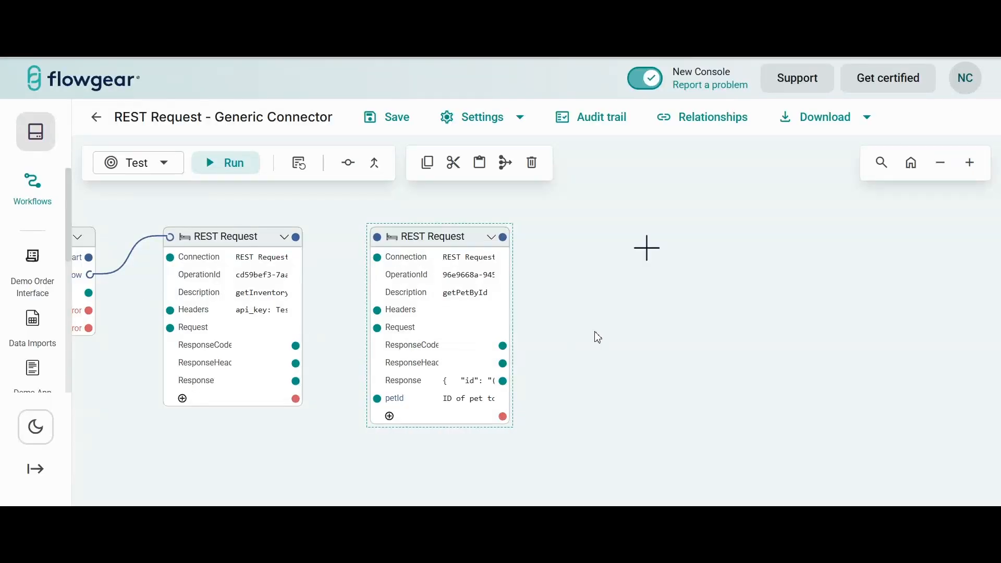
pyautogui.scroll(-1, 394, 360)
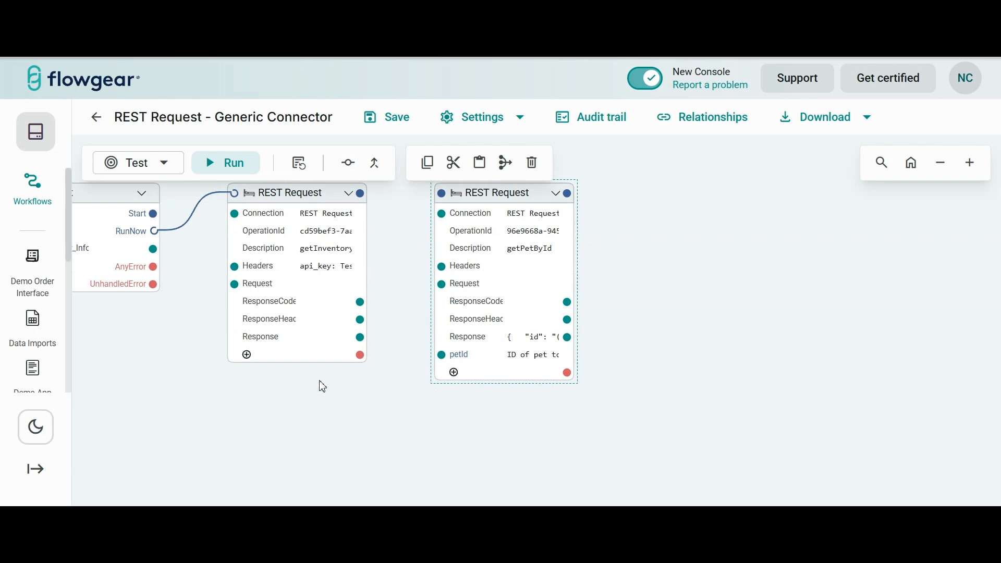
pyautogui.press('Delete')
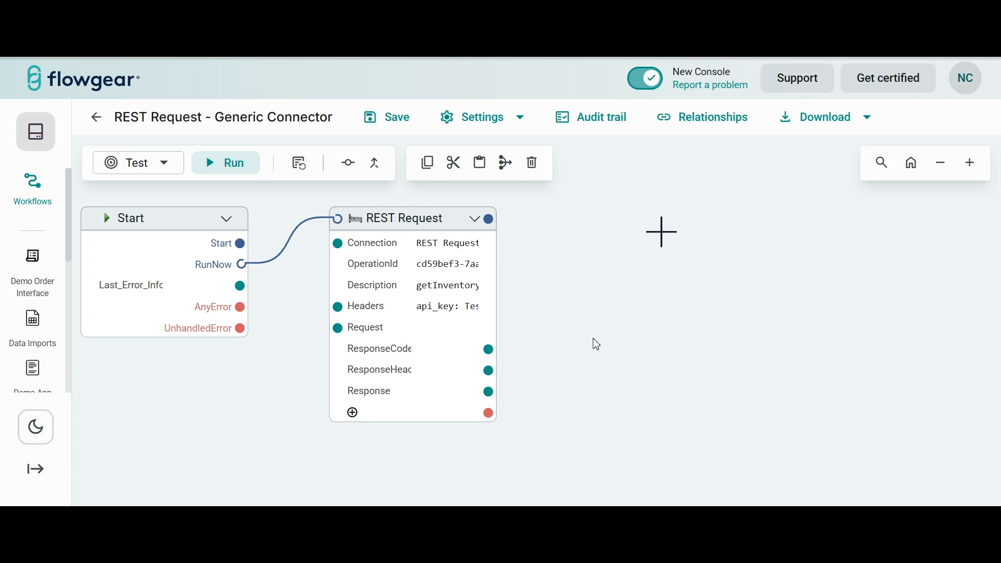
# - Add a QuickMap node and an Excel node to the workflow
pyautogui.moveTo(605, 349); pyautogui.dragTo(539, 365)
pyautogui.click(543, 253)
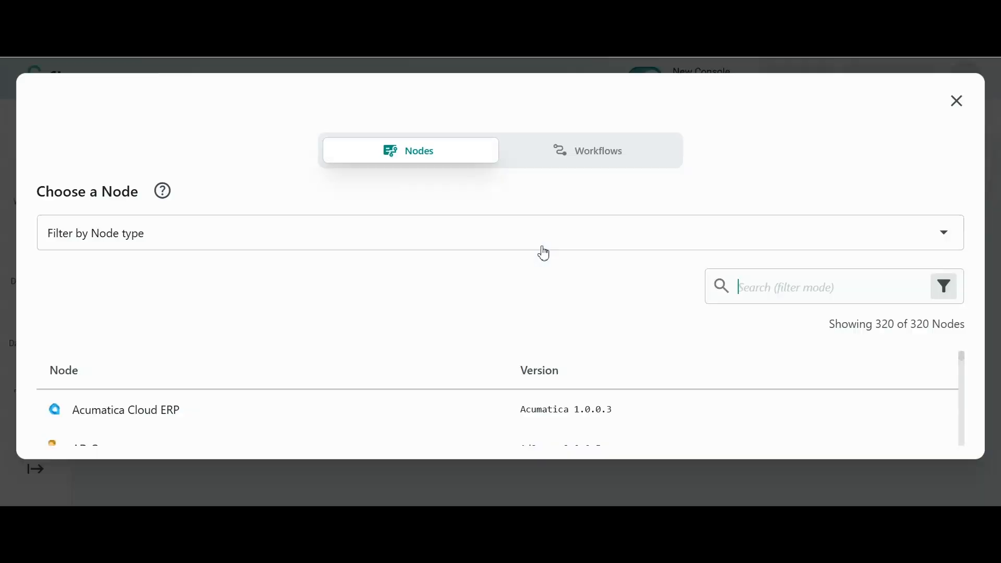
pyautogui.write('qui')
pyautogui.scroll(-1, 217, 399)
pyautogui.click(172, 404)
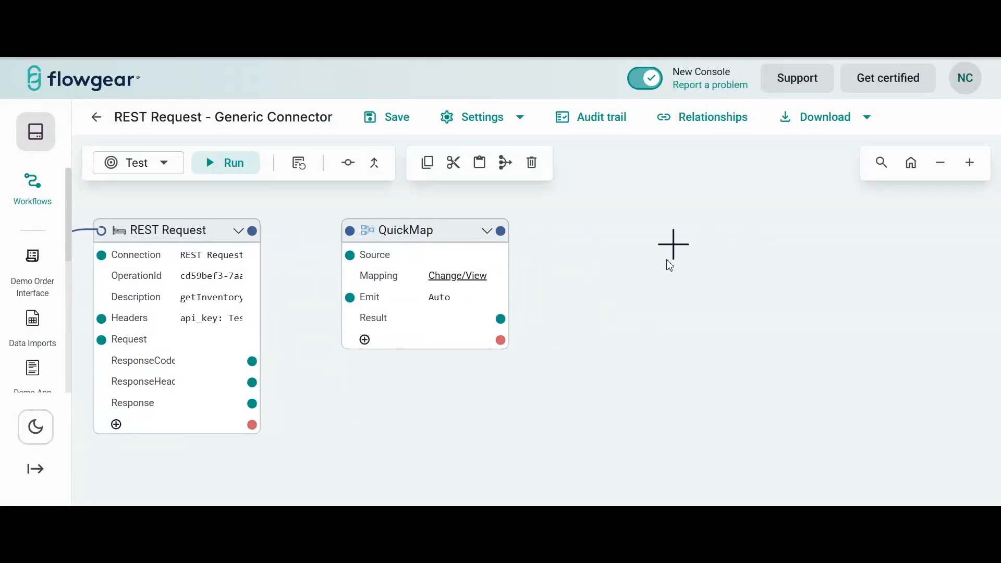
pyautogui.click(675, 255)
pyautogui.write('exc')
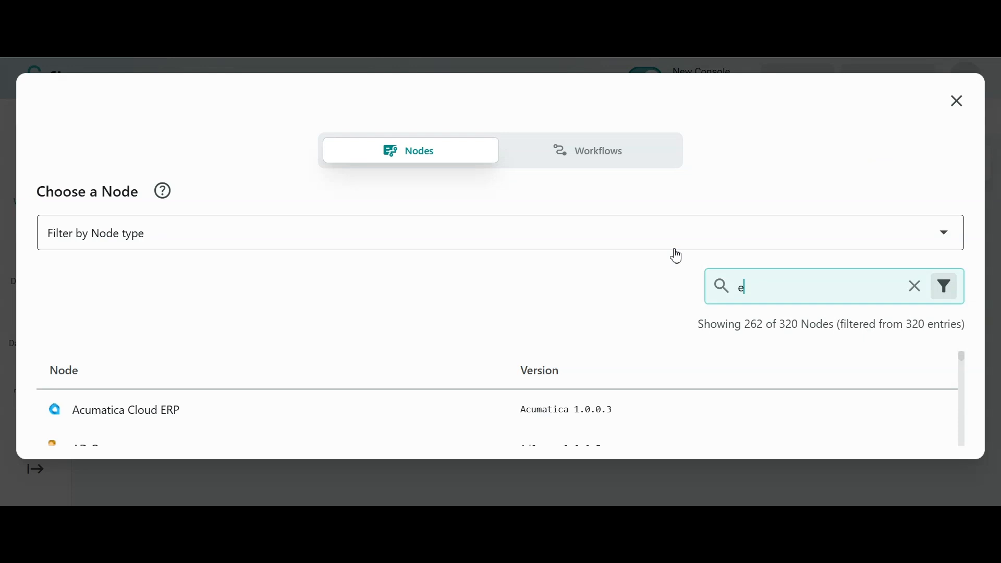
pyautogui.click(281, 412)
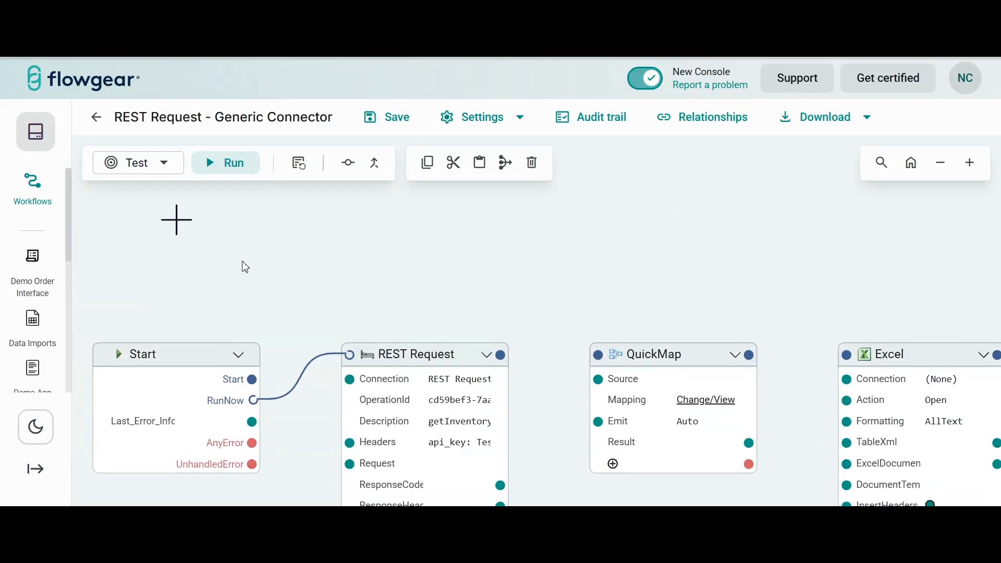
# - Add a Variable Bar node to the workflow
pyautogui.click(196, 239)
pyautogui.write('var')
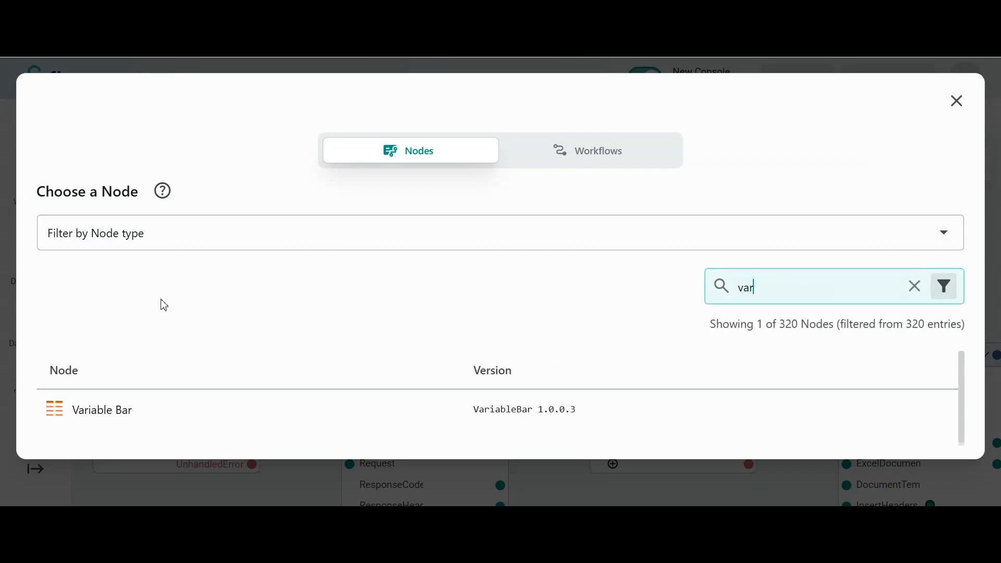
pyautogui.click(120, 401)
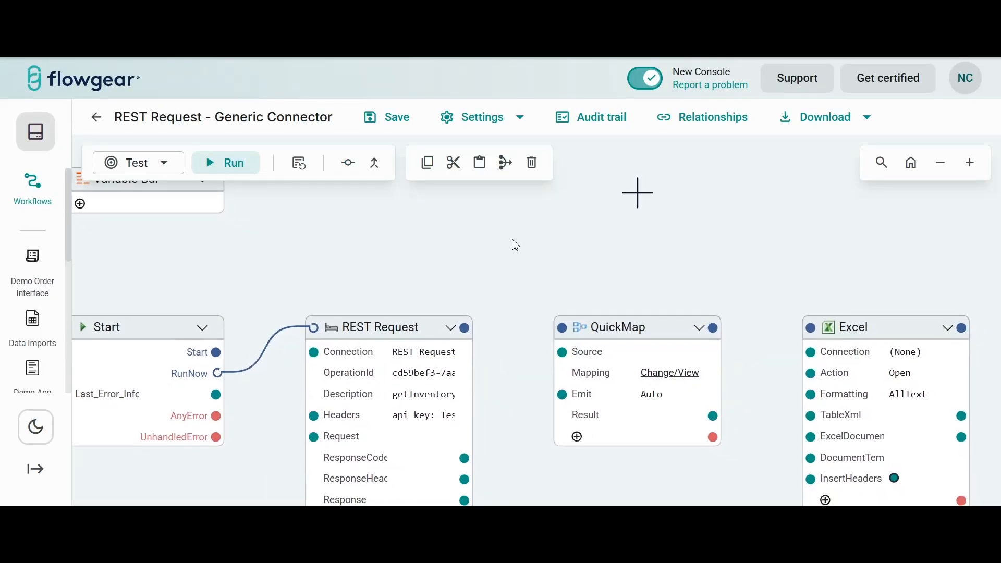
pyautogui.scroll(-1, 589, 462)
pyautogui.scroll(3, 429, 197)
# - Create a Variable Bar variable named File of type File with extension xlsx
pyautogui.click(155, 217)
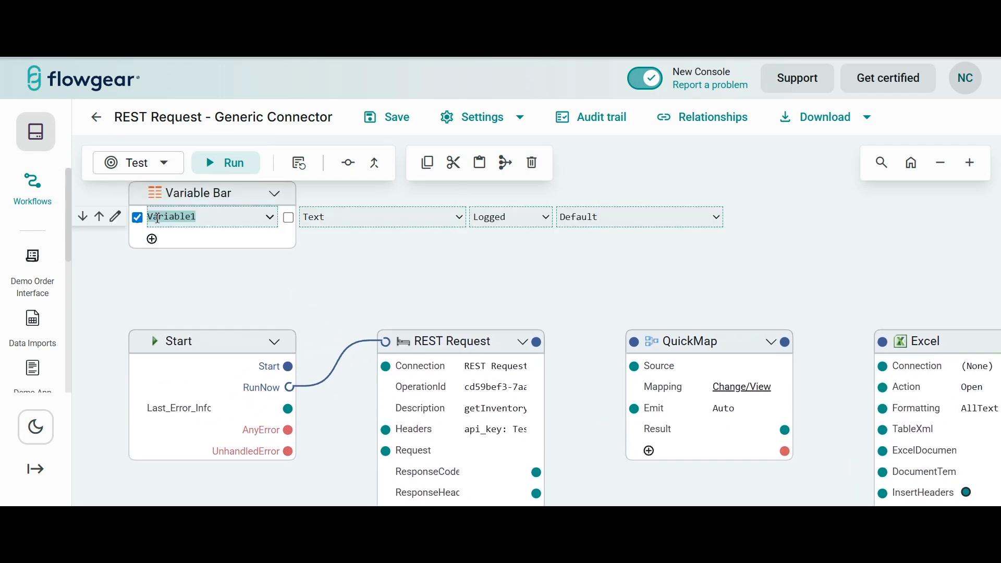
pyautogui.write('File')
pyautogui.press('Return')
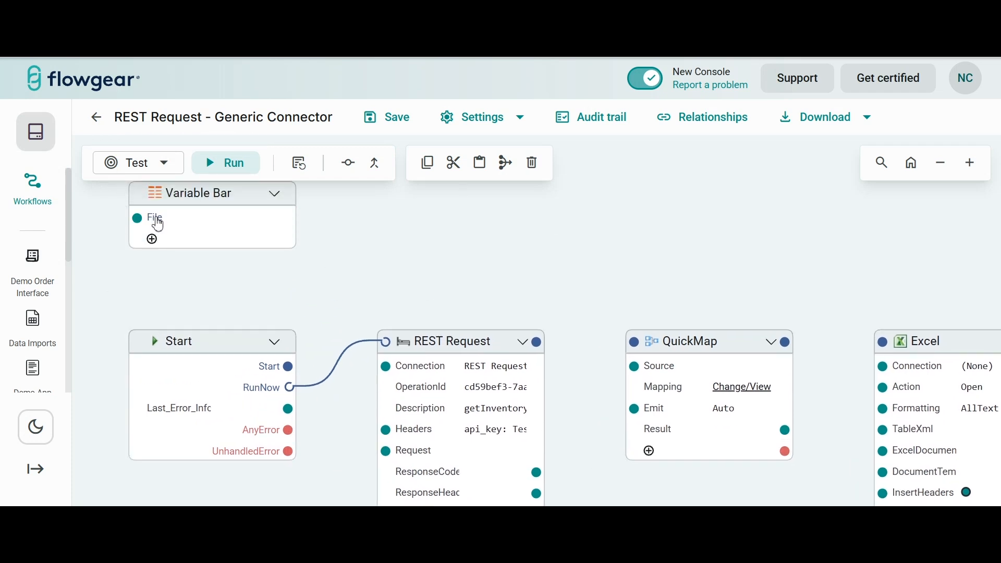
pyautogui.click(154, 218)
pyautogui.click(335, 220)
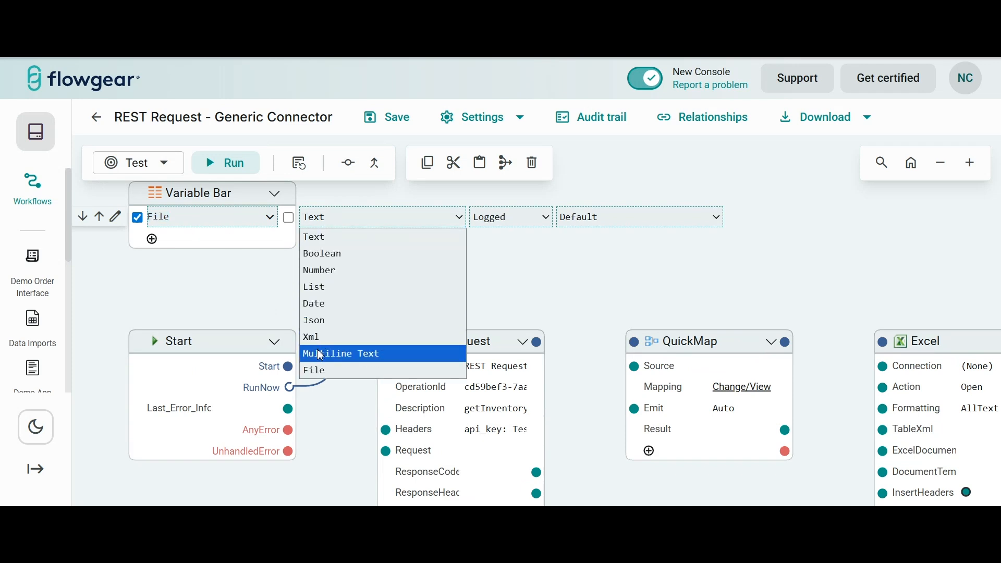
pyautogui.click(318, 370)
pyautogui.click(336, 250)
pyautogui.write('xlsx')
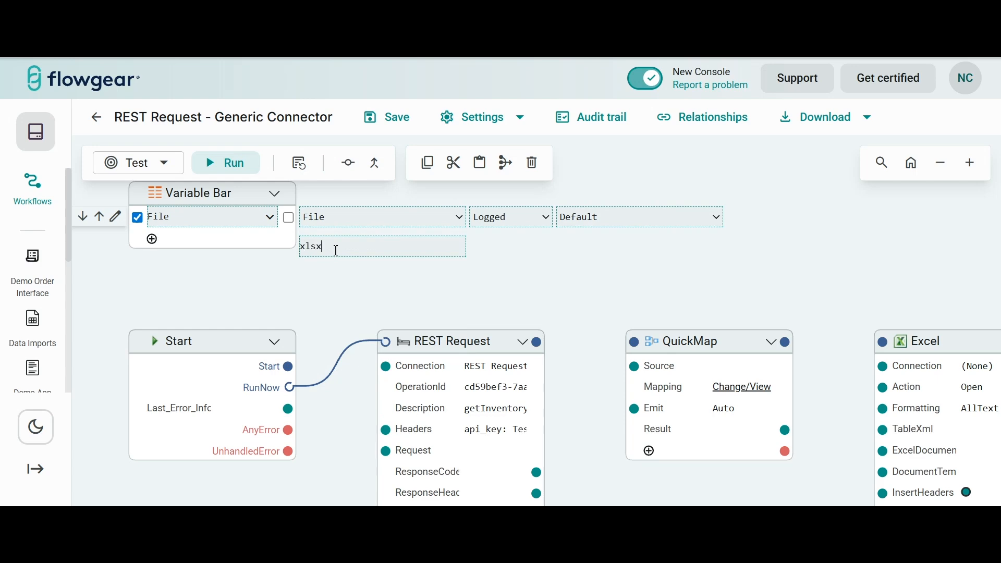
pyautogui.click(334, 300)
pyautogui.scroll(-3, 375, 245)
pyautogui.hscroll(3, 375, 245)
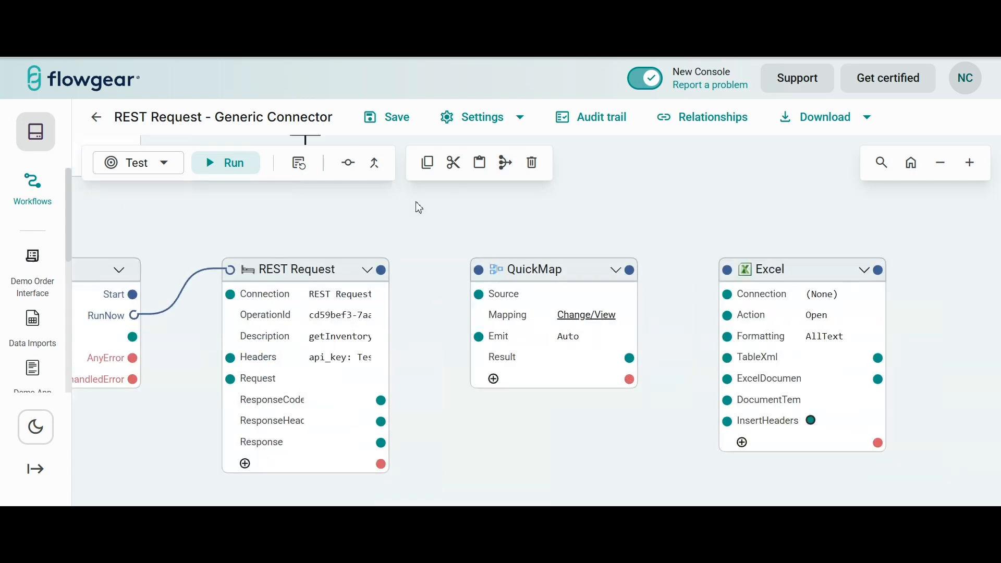
pyautogui.scroll(3, 346, 230)
pyautogui.hscroll(-3, 260, 221)
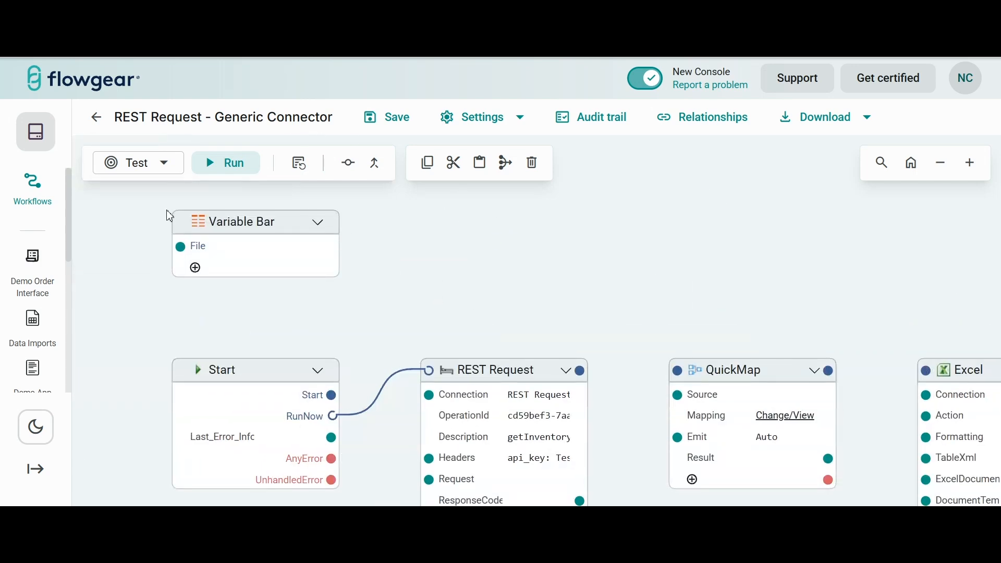
pyautogui.scroll(-2, 640, 347)
pyautogui.hscroll(4, 640, 347)
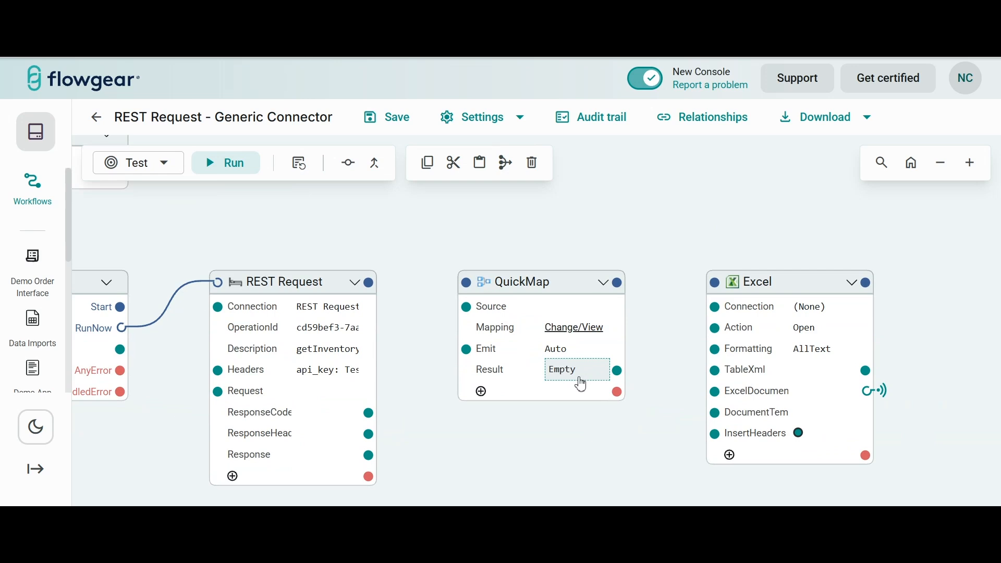
# - Paste a Root/Data result template with PetsSold, PendingSales and CurrentlyOnTheMarket into QuickMap's Result
pyautogui.click(580, 381)
pyautogui.write('<Root>   <Data>     <PetsSold/>     <PendingSales/>     <CurrentlyOnTheMarket/>   </Data> </Root>')
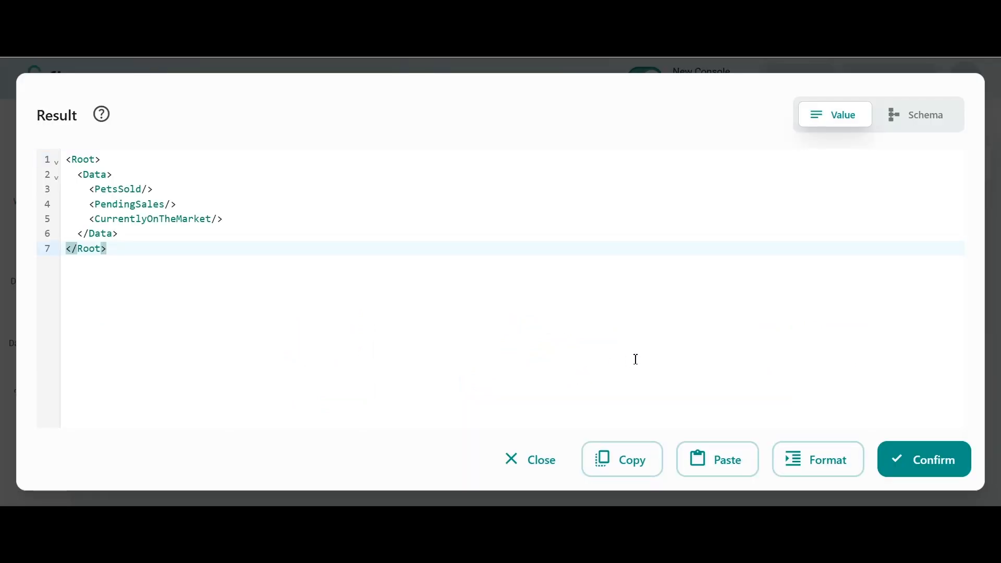
pyautogui.click(921, 460)
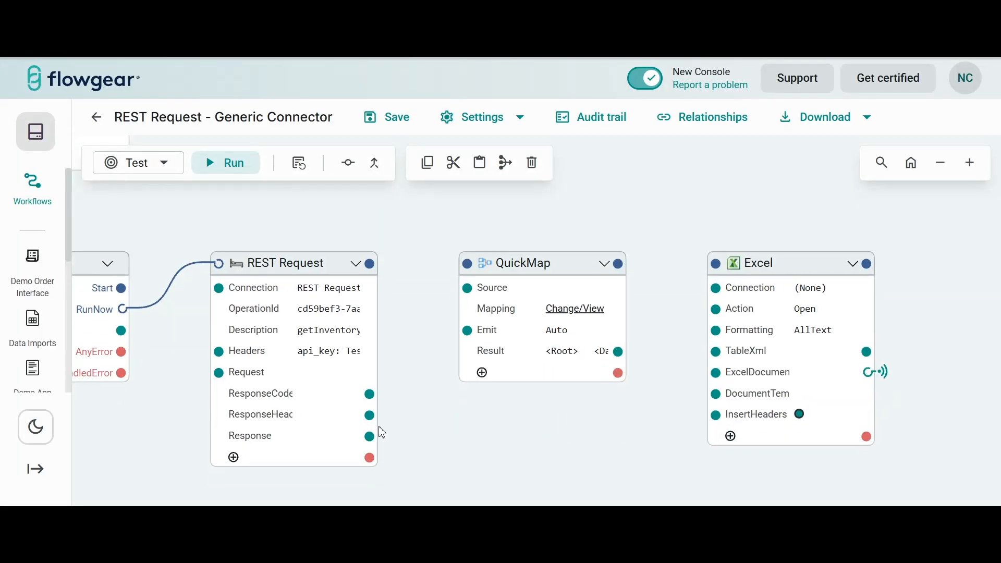
# - Wire Response to QuickMap Source and Result to Excel TableXml, and set Excel's action to Create
pyautogui.moveTo(370, 436); pyautogui.dragTo(467, 288)
pyautogui.moveTo(618, 350); pyautogui.dragTo(716, 350)
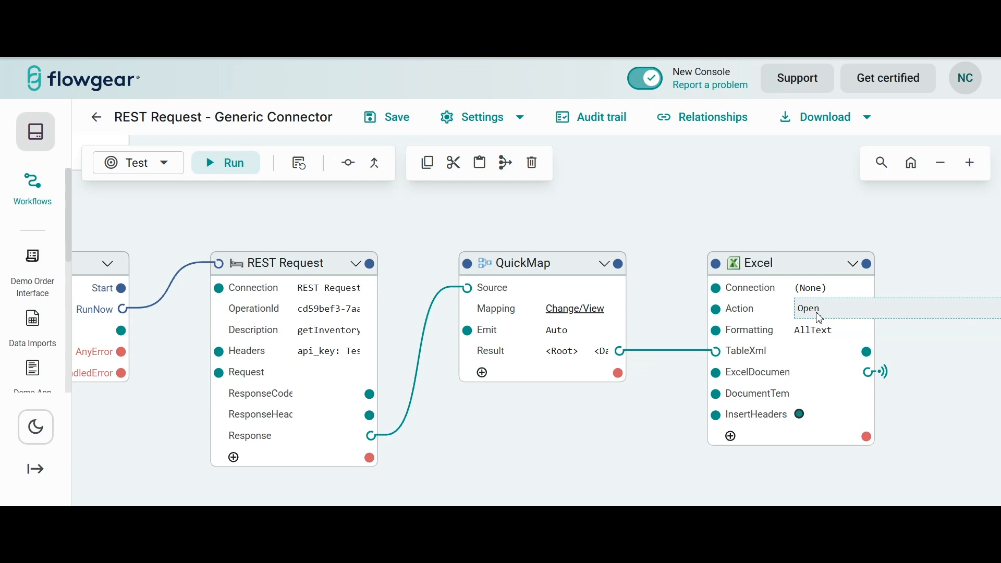
pyautogui.click(819, 318)
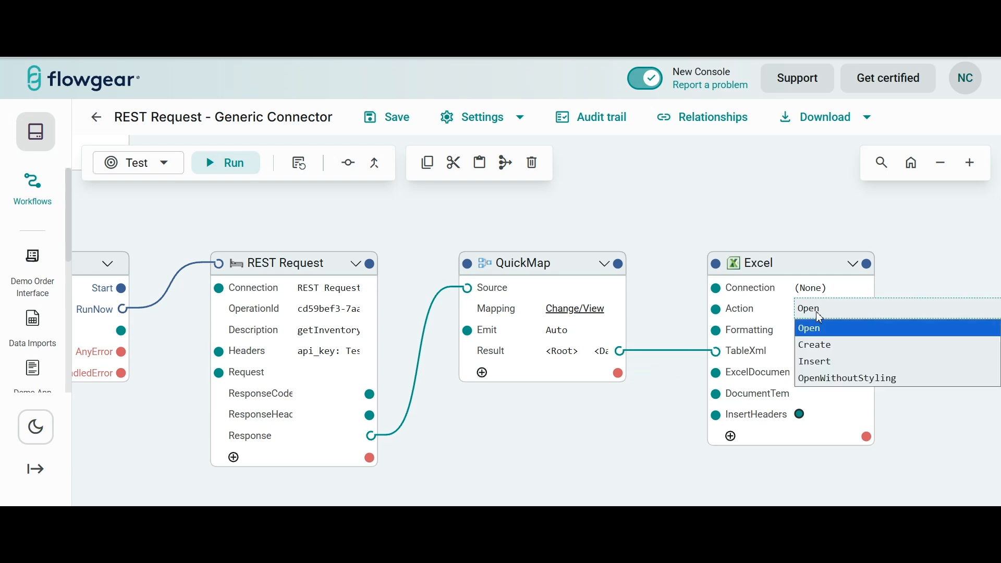
pyautogui.click(821, 347)
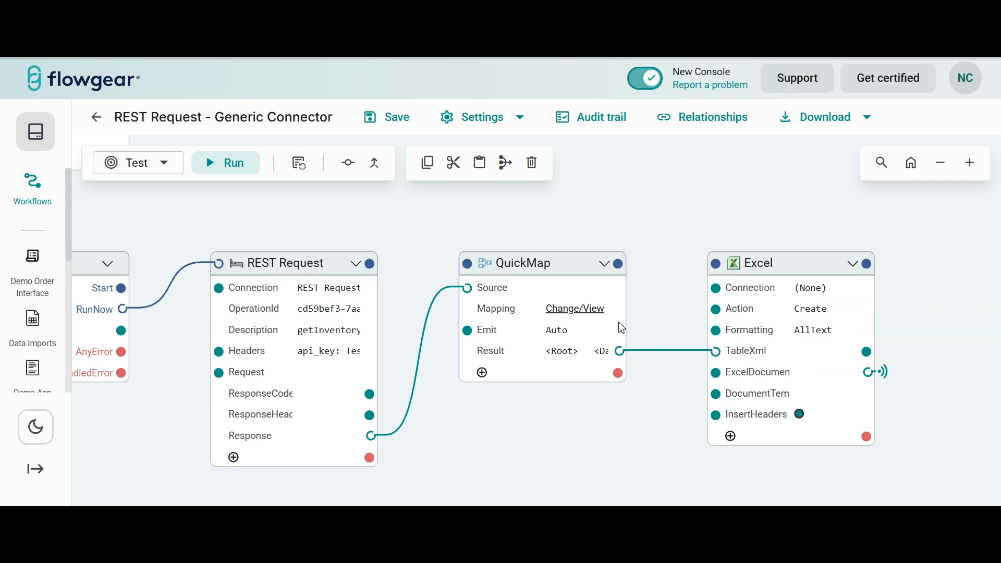
pyautogui.click(563, 319)
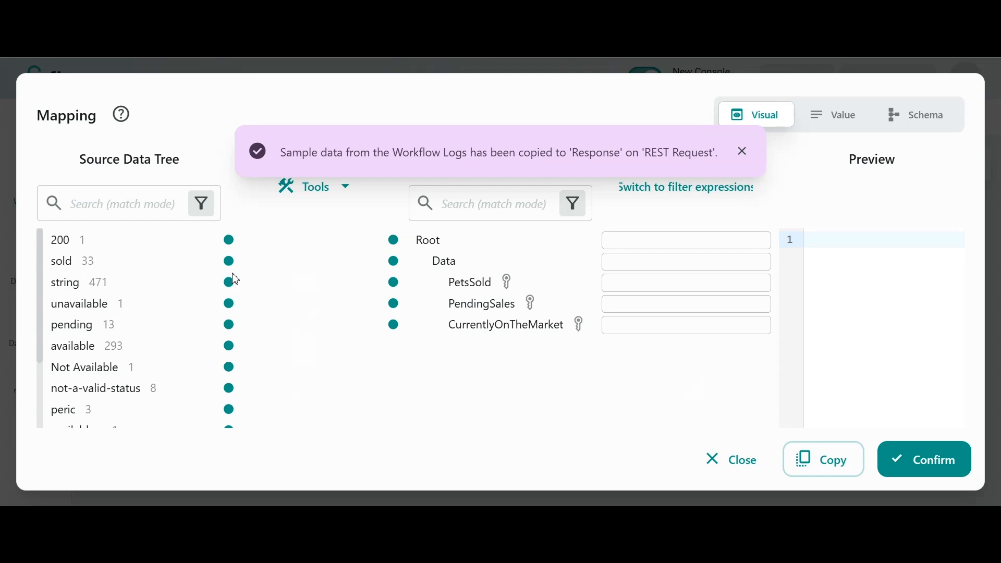
# - Map sold to PetsSold, available to CurrentlyOnTheMarket and pending to PendingSales, checking the preview XML
pyautogui.moveTo(231, 262); pyautogui.dragTo(383, 290)
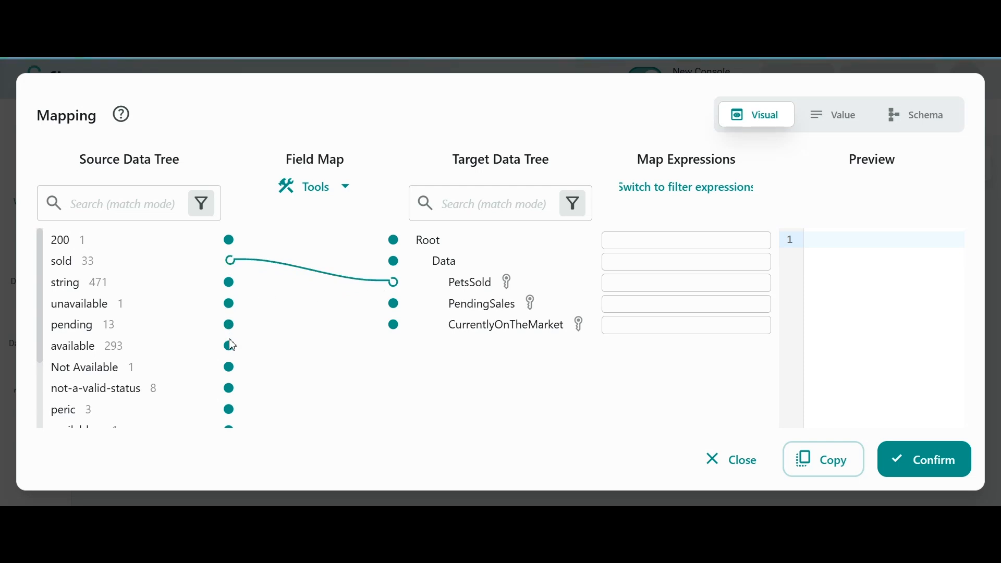
pyautogui.moveTo(230, 346); pyautogui.dragTo(394, 334)
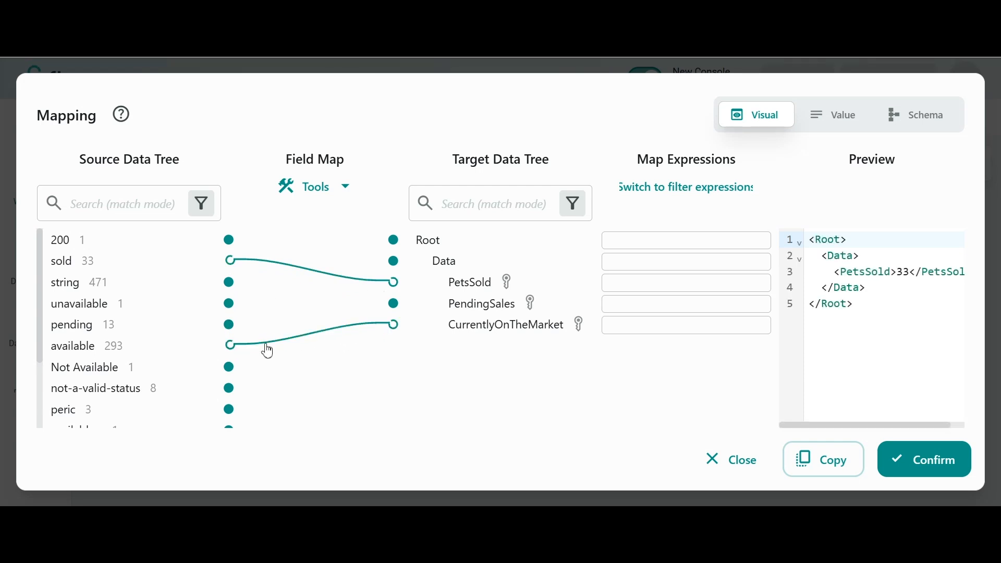
pyautogui.moveTo(231, 325); pyautogui.dragTo(394, 303)
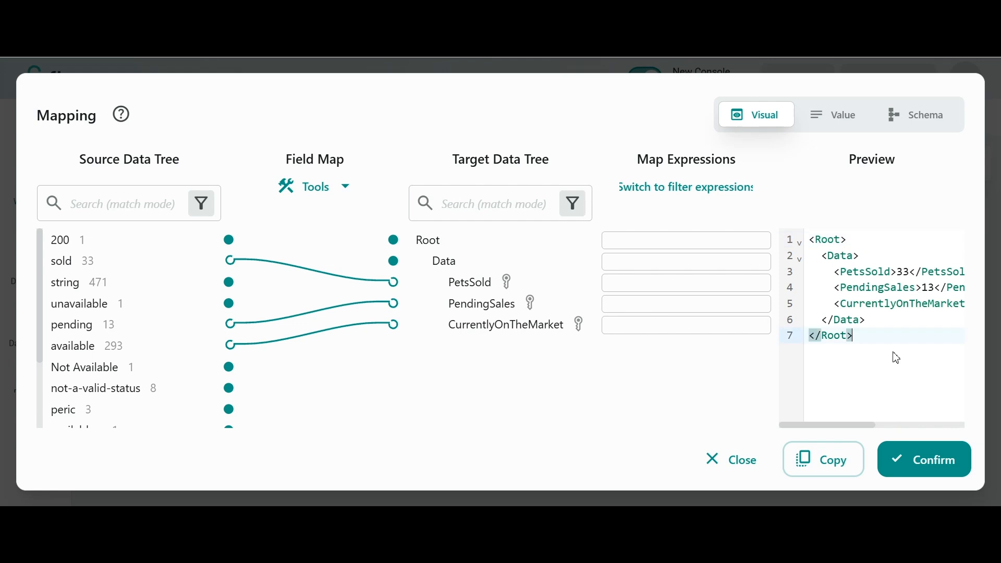
pyautogui.moveTo(894, 353); pyautogui.dragTo(808, 239)
pyautogui.click(882, 319)
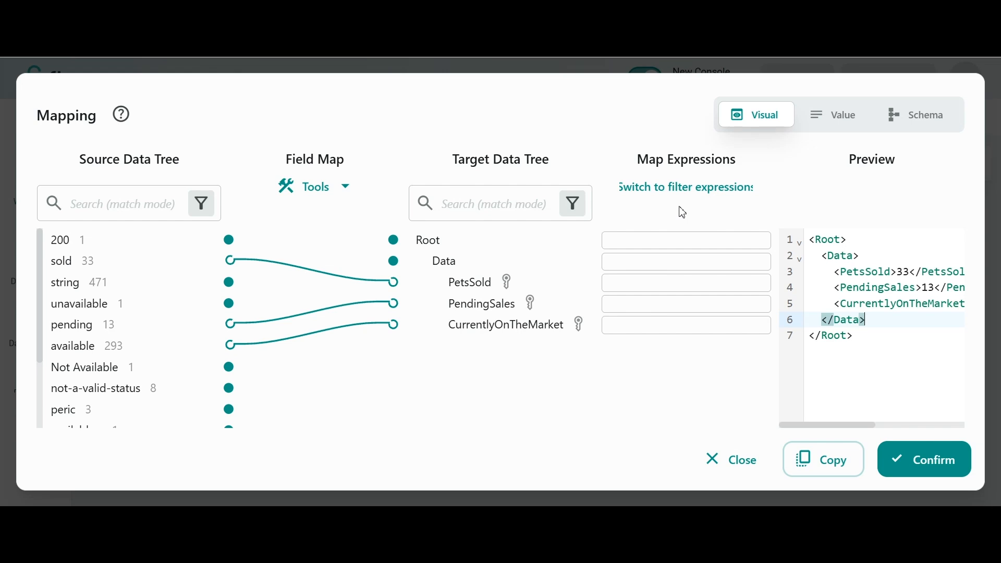
pyautogui.click(635, 292)
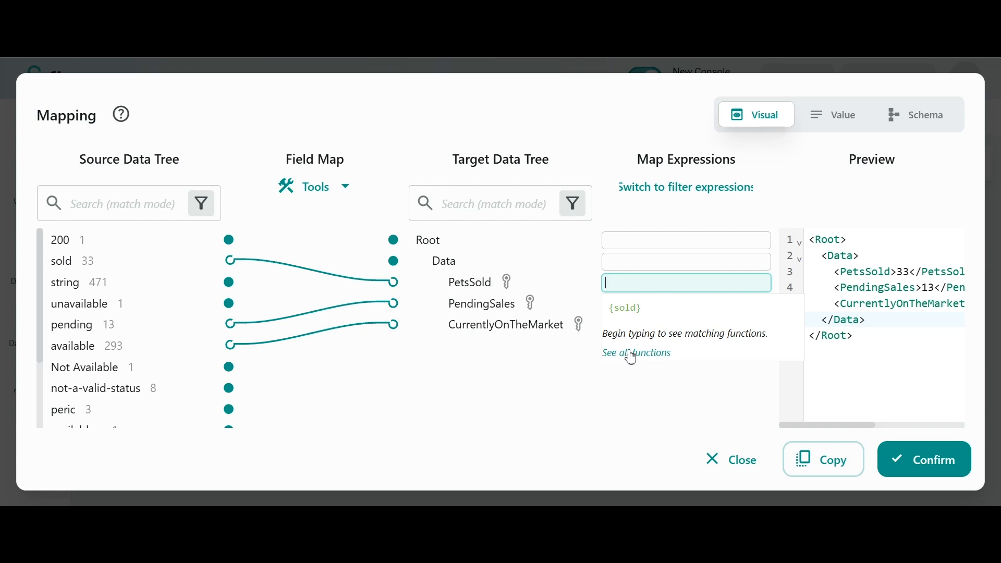
pyautogui.click(572, 365)
pyautogui.moveTo(866, 345); pyautogui.dragTo(832, 270)
pyautogui.click(860, 353)
# - Confirm the mapping and chain the flow from REST Request through QuickMap to Excel
pyautogui.click(894, 459)
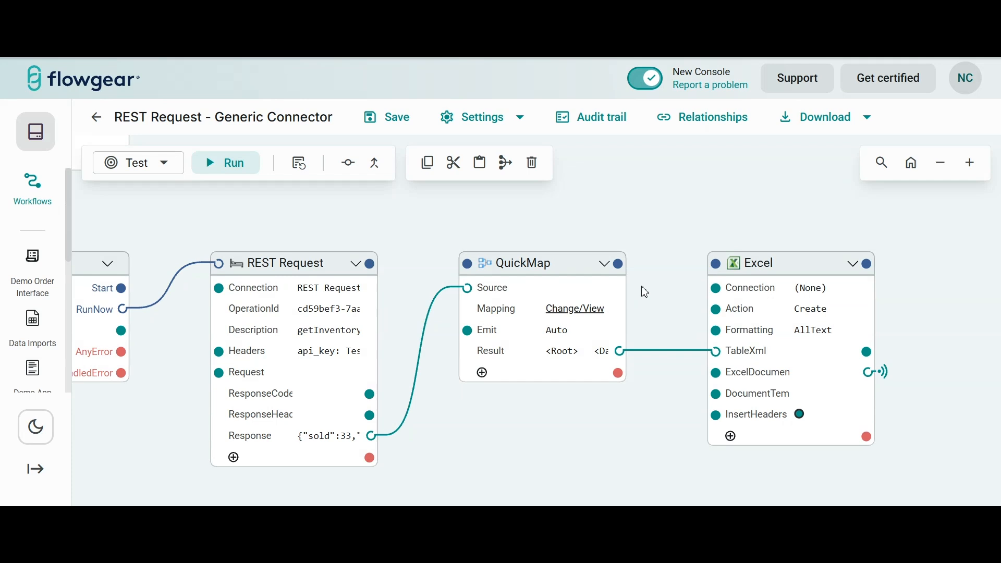
pyautogui.moveTo(370, 263); pyautogui.dragTo(467, 263)
pyautogui.moveTo(619, 264); pyautogui.dragTo(716, 263)
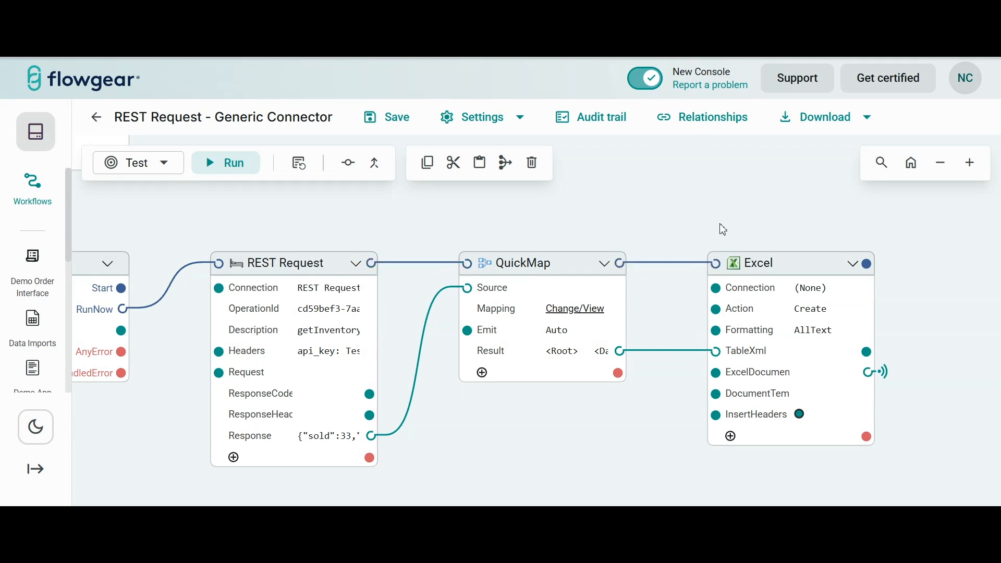
pyautogui.hscroll(-5, 722, 229)
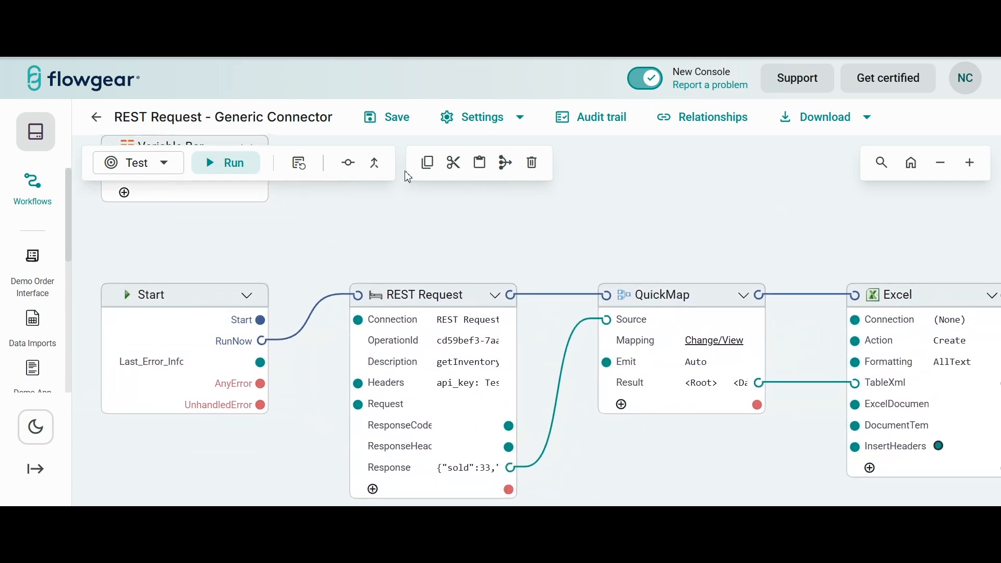
# - Run the workflow and save and open File.xlsx showing PetsSold 48, PendingSales 12, CurrentlyOnTheMarket 302
pyautogui.click(222, 171)
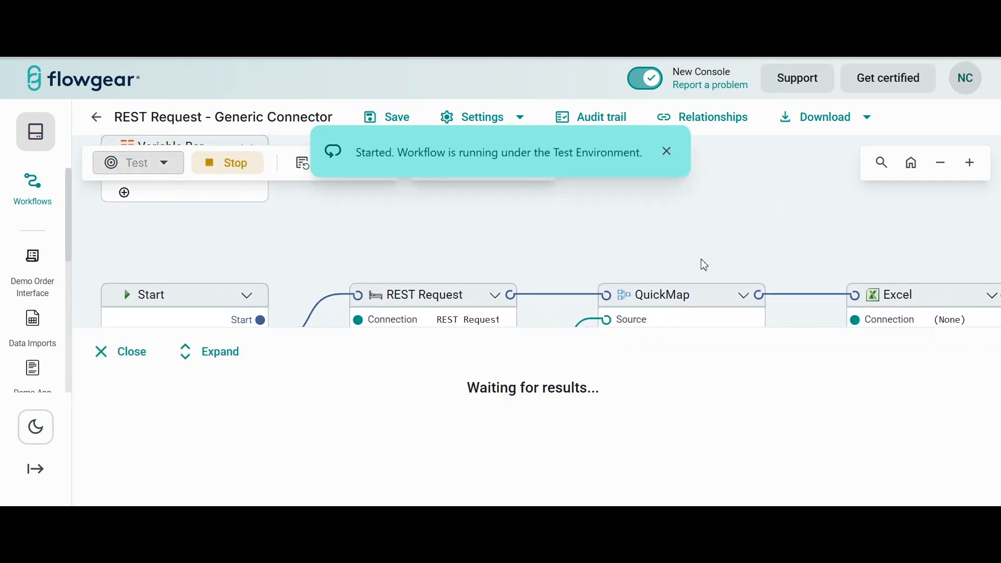
pyautogui.moveTo(705, 265); pyautogui.dragTo(658, 237)
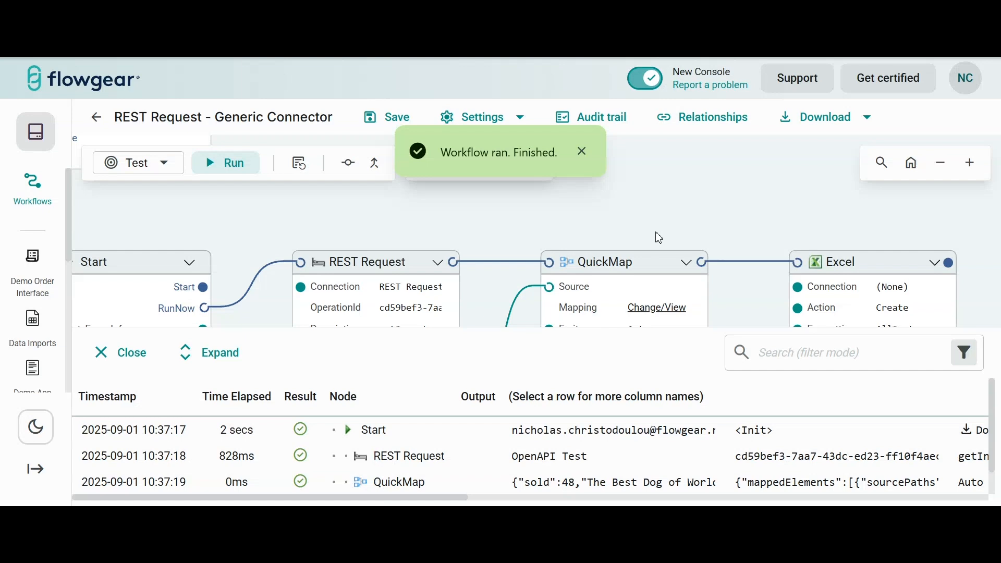
pyautogui.click(435, 434)
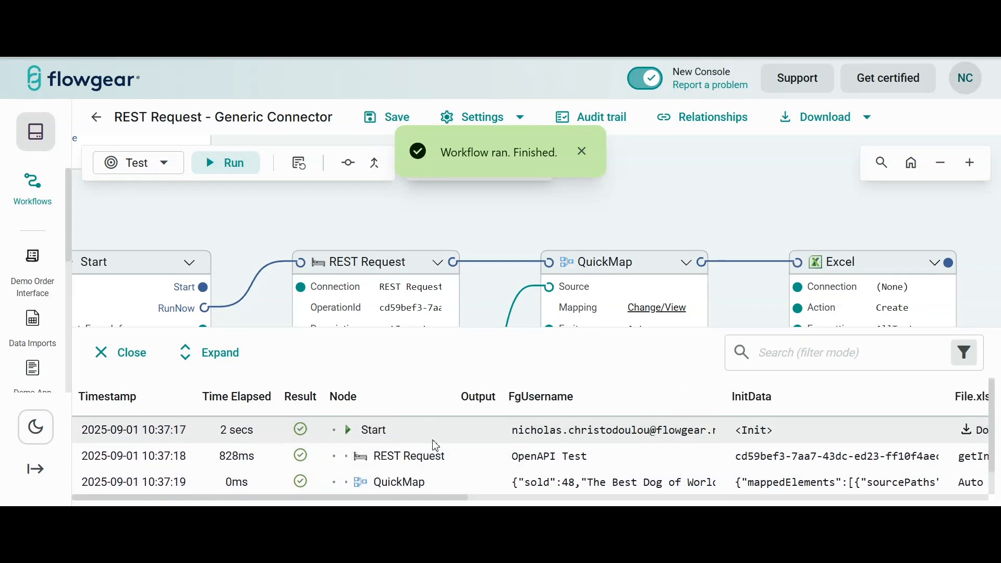
pyautogui.moveTo(438, 498); pyautogui.dragTo(717, 502)
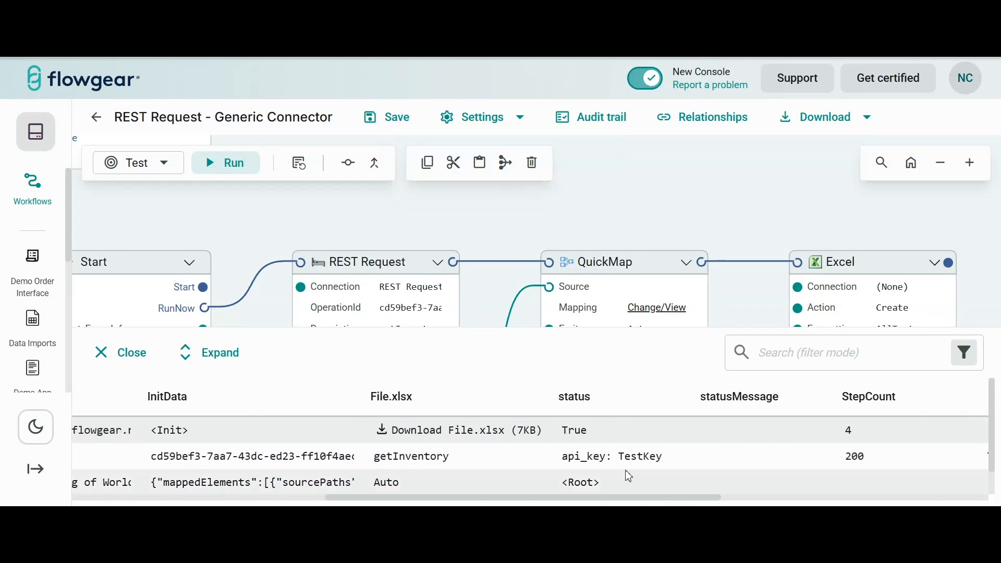
pyautogui.click(464, 430)
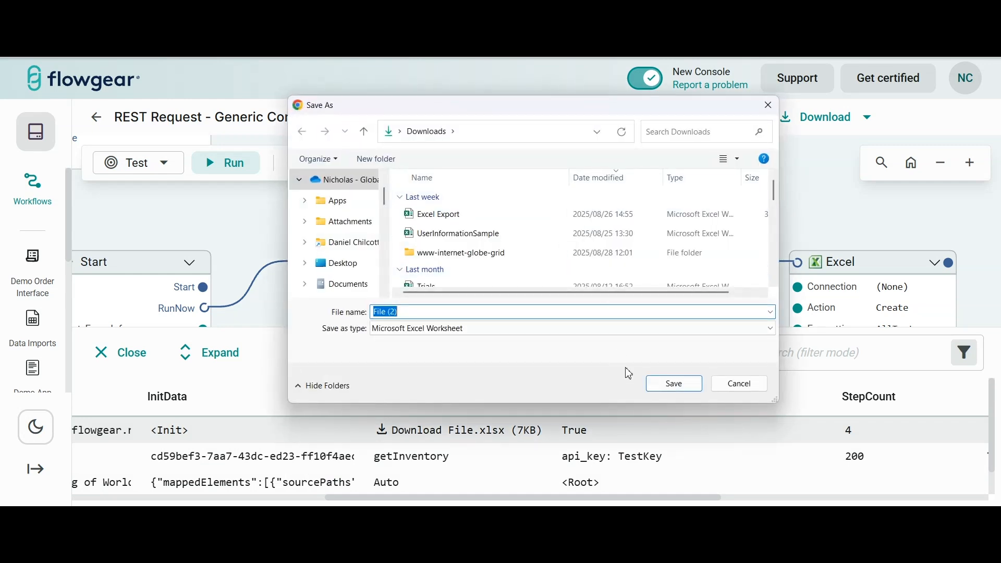
pyautogui.click(672, 382)
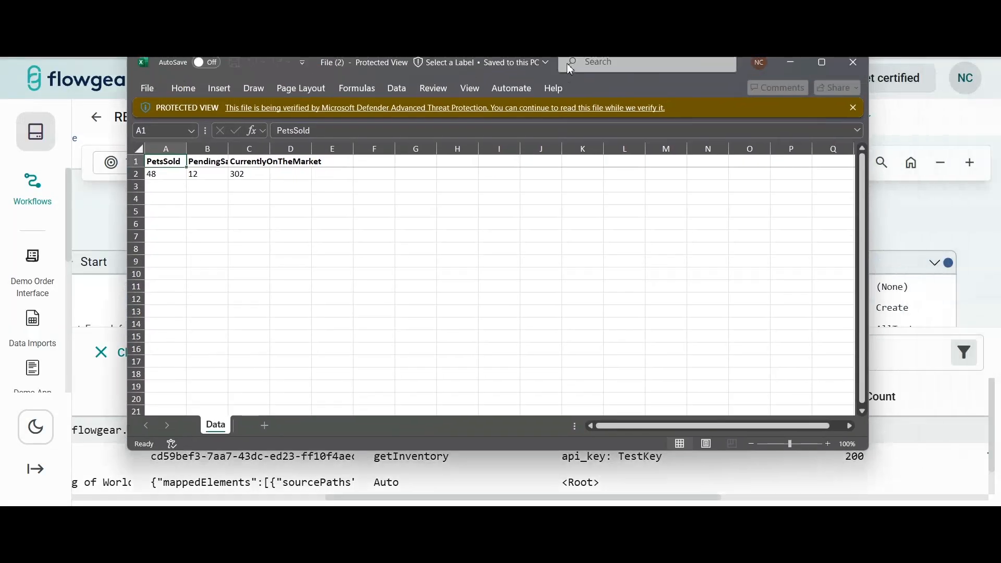
pyautogui.moveTo(567, 64); pyautogui.dragTo(480, 74)
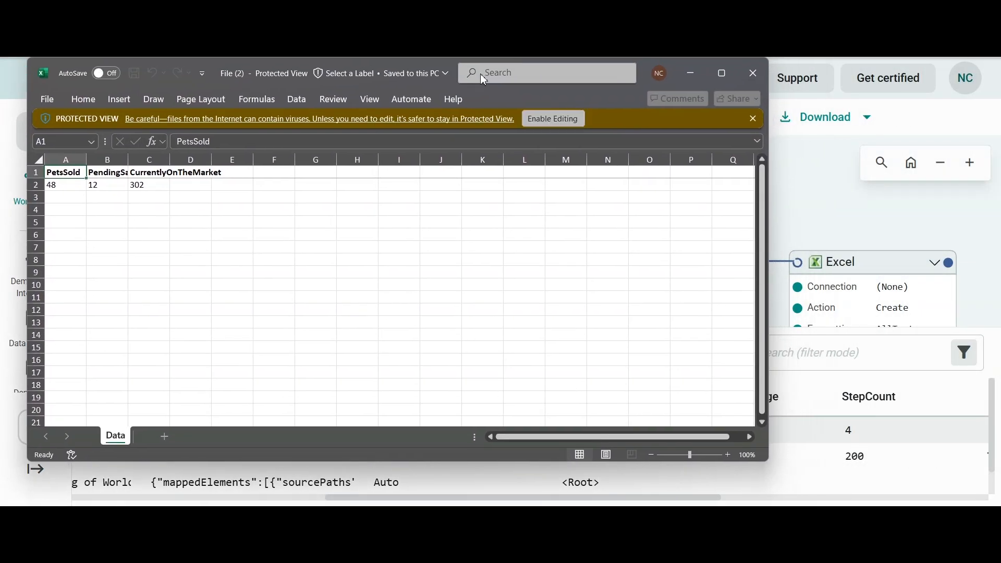